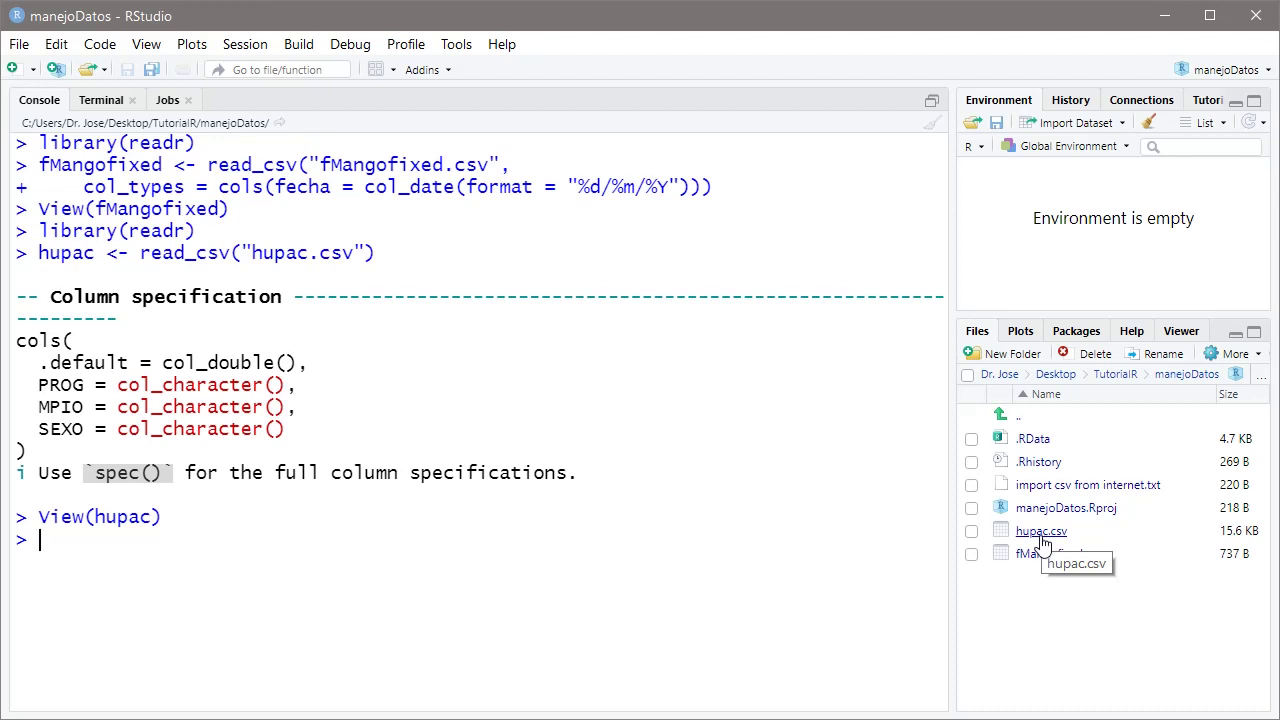
- Import hupac.csv as a dataset named hupac, with Comma as the delimiter
{"action": "left_click", "coordinate": [1041, 531]}
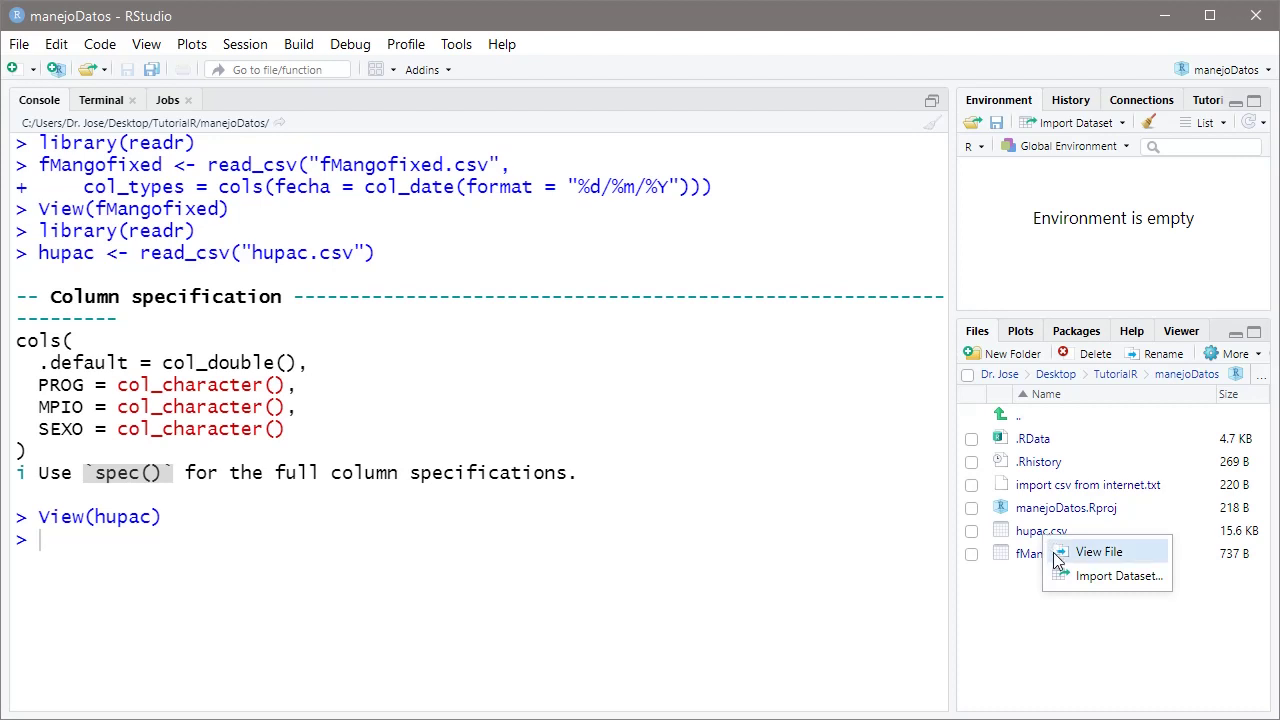
{"action": "left_click", "coordinate": [1143, 585]}
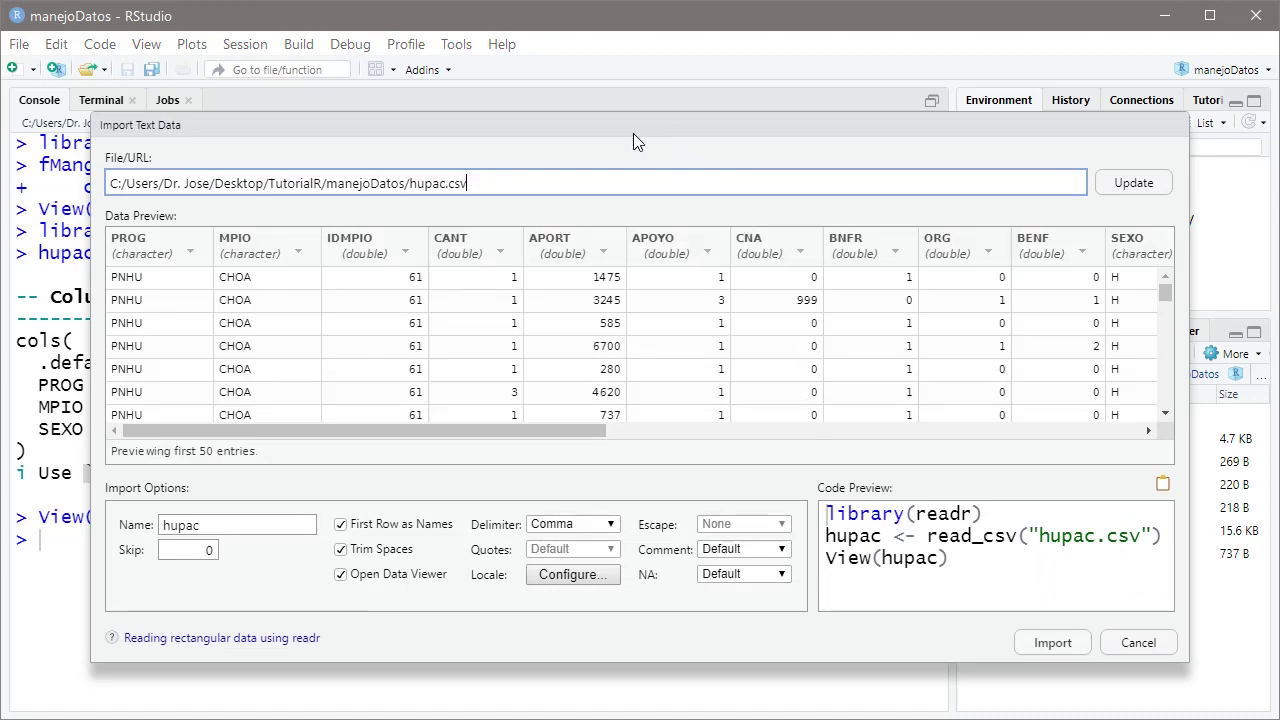
{"action": "left_click_drag", "start_coordinate": [497, 188], "coordinate": [110, 187]}
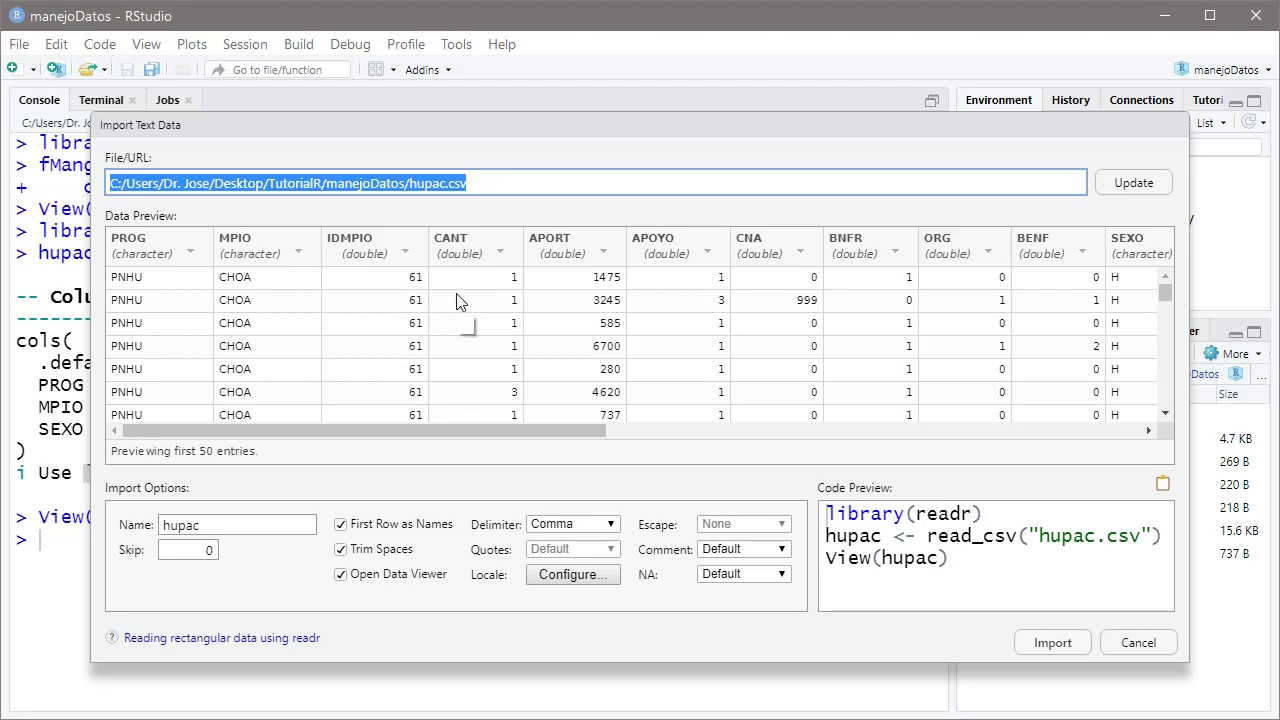
{"action": "left_click", "coordinate": [497, 250]}
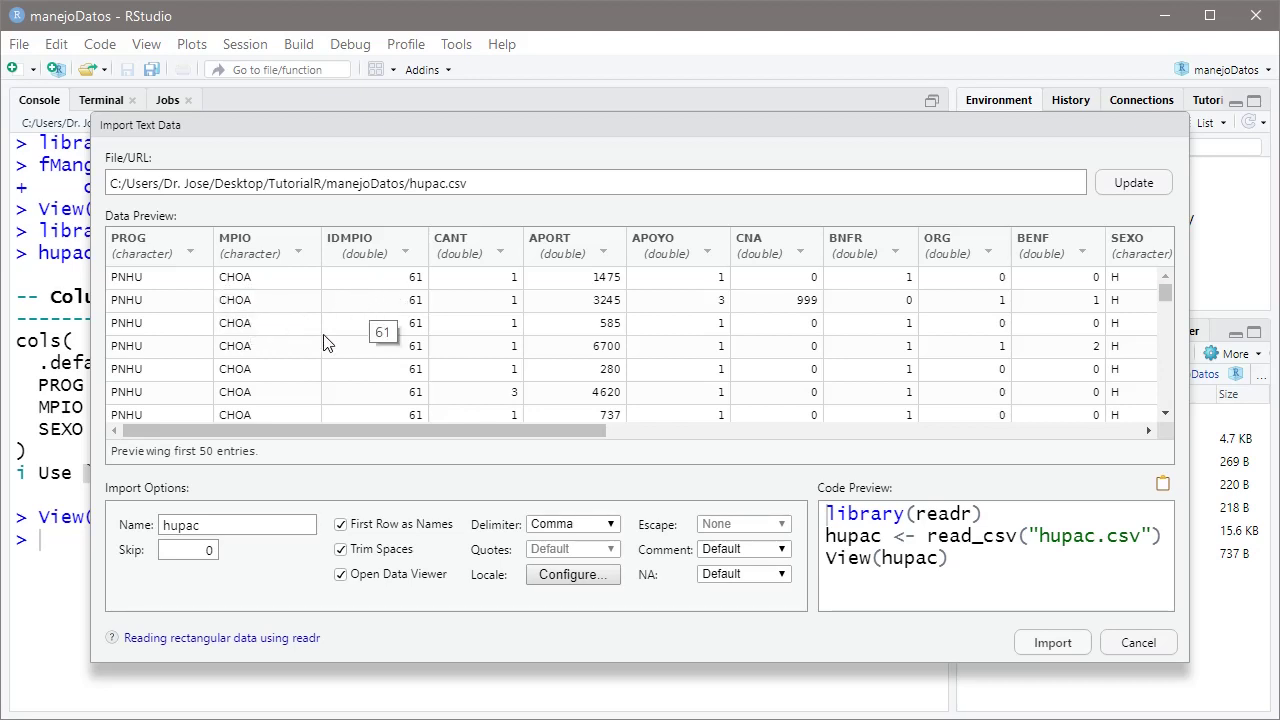
{"action": "left_click", "coordinate": [222, 525]}
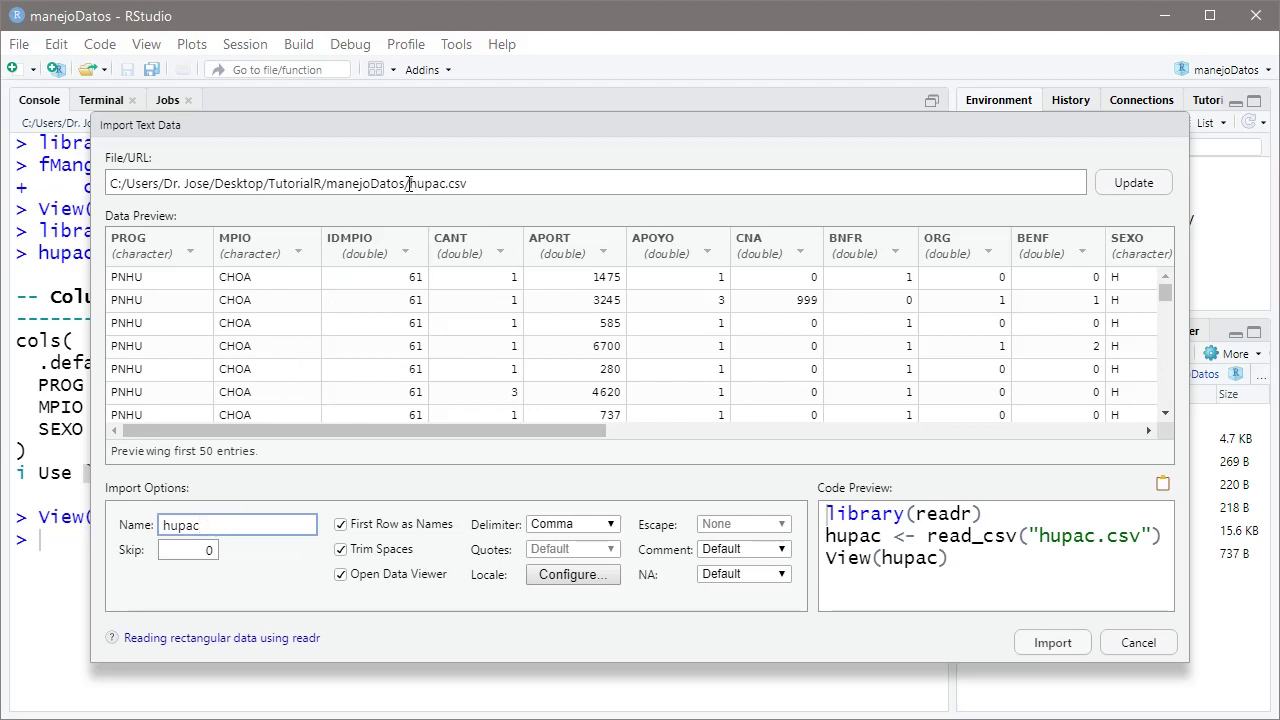
{"action": "left_click_drag", "start_coordinate": [405, 183], "coordinate": [488, 183]}
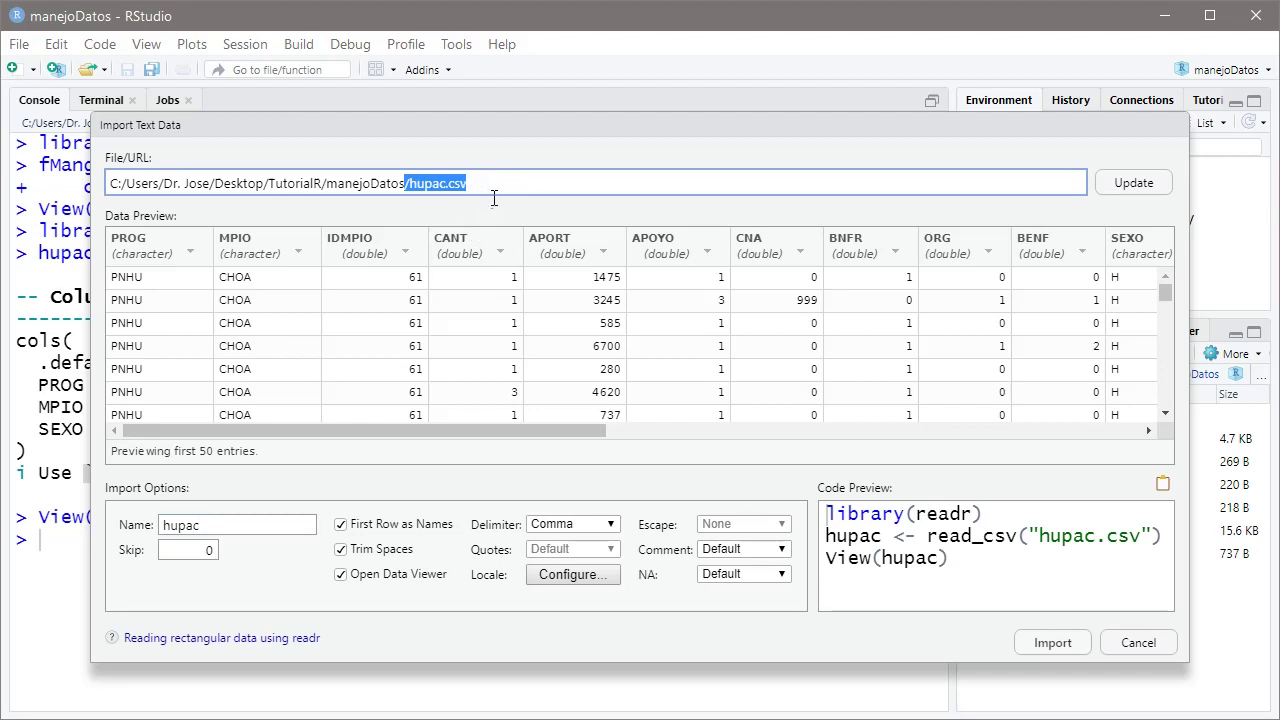
{"action": "left_click", "coordinate": [212, 522]}
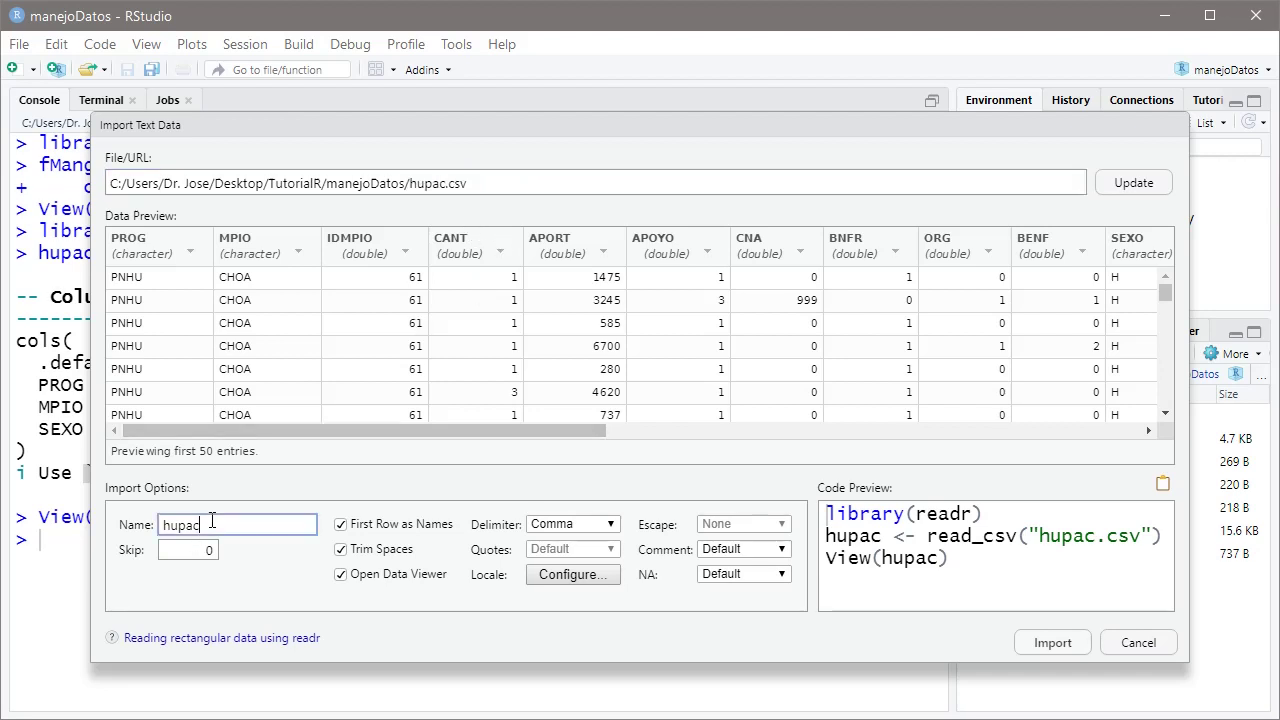
{"action": "left_click_drag", "start_coordinate": [203, 525], "coordinate": [156, 530]}
{"action": "left_click", "coordinate": [610, 525]}
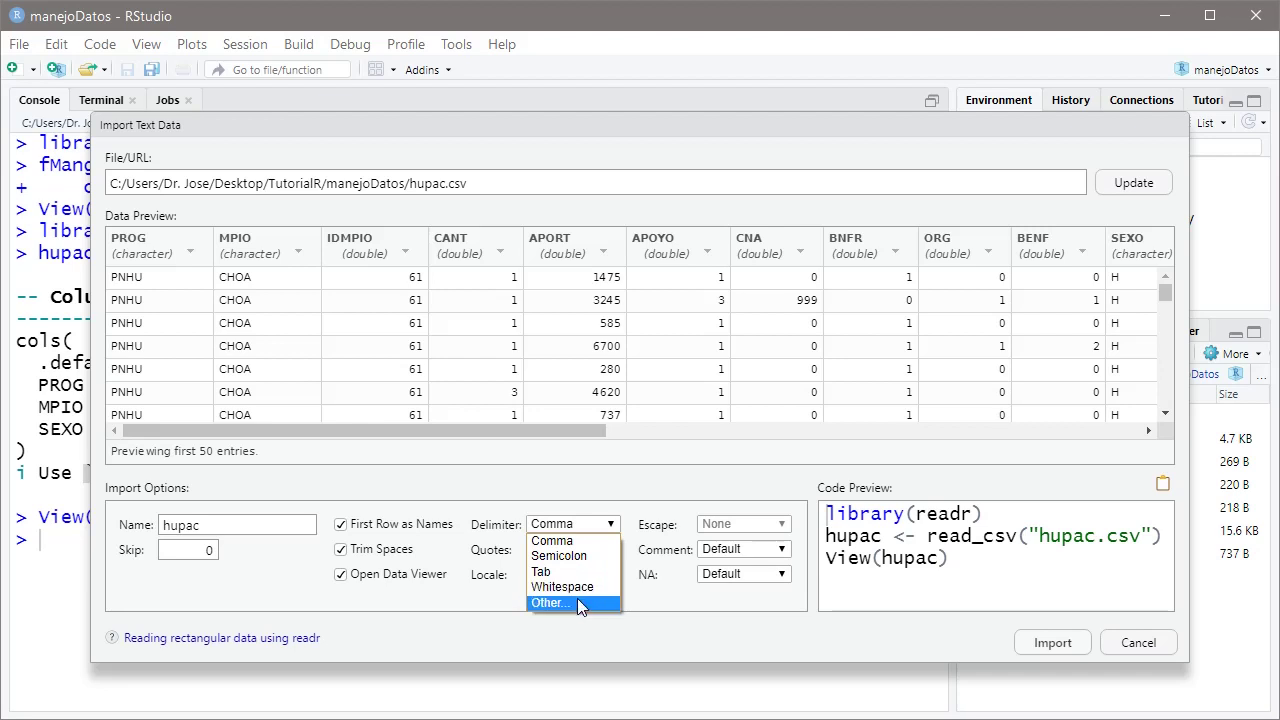
{"action": "left_click", "coordinate": [572, 540]}
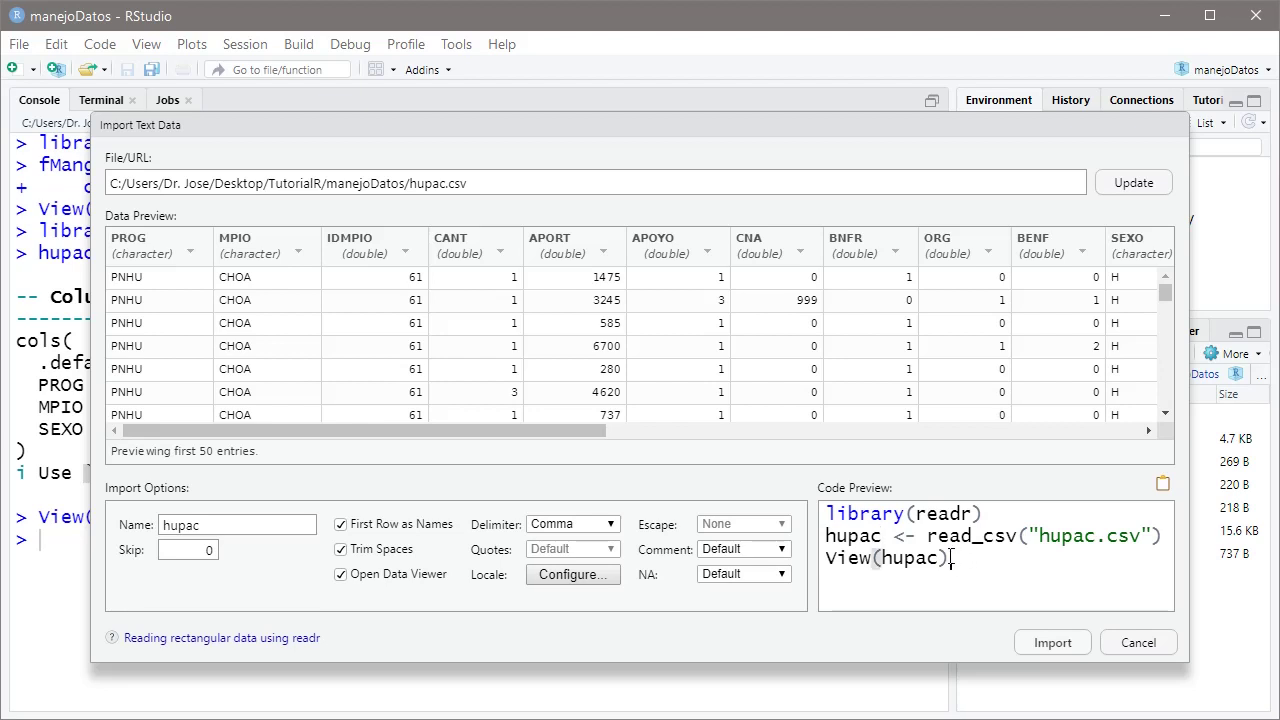
{"action": "left_click", "coordinate": [1050, 645]}
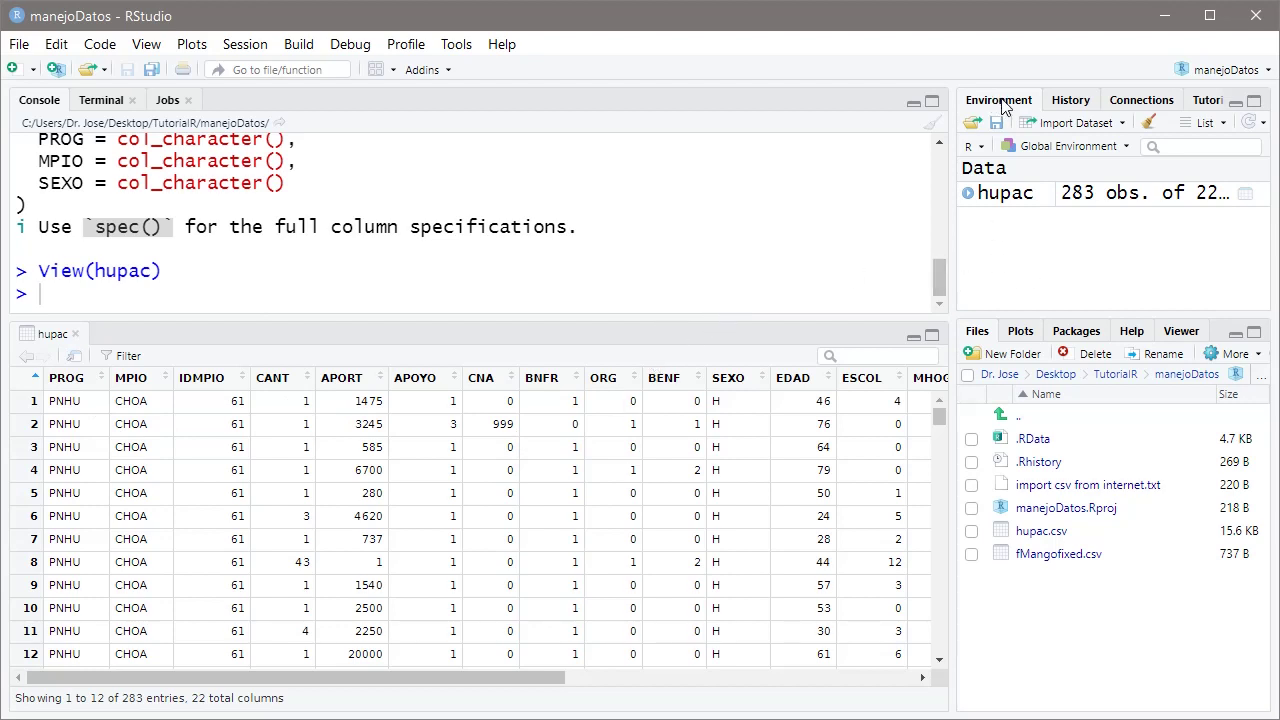
- Examine the variables and data types of the hupac dataset in the environment, collapsing its details and restoring the file list when done
{"action": "left_click", "coordinate": [968, 194]}
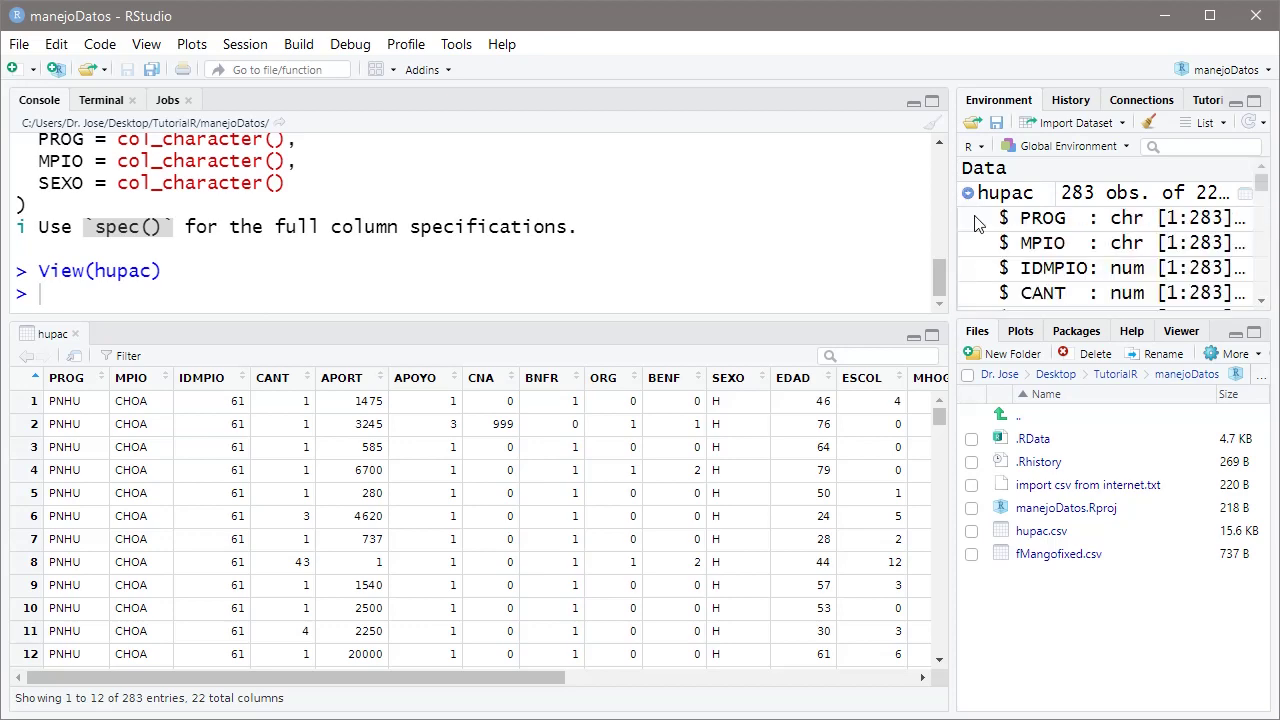
{"action": "left_click", "coordinate": [1236, 333]}
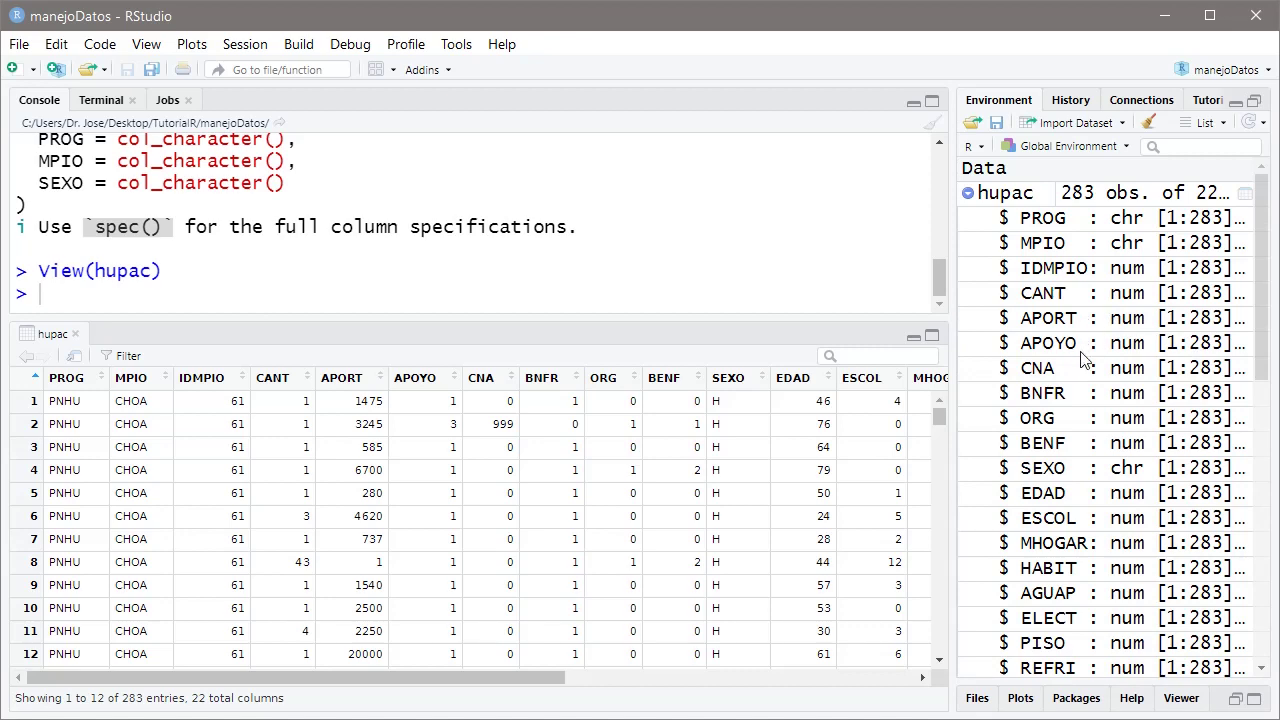
{"action": "scroll", "coordinate": [1085, 355], "scroll_direction": "down", "scroll_amount": 3}
{"action": "scroll", "coordinate": [1085, 355], "scroll_direction": "down", "scroll_amount": 3}
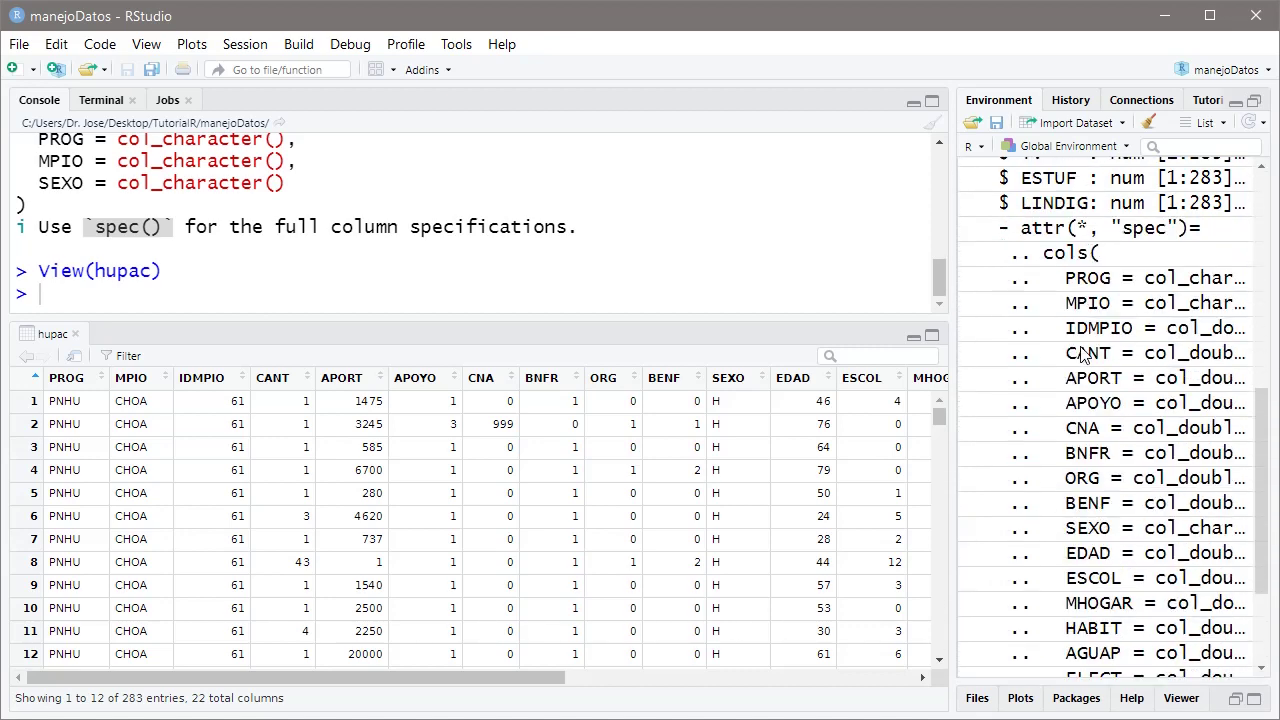
{"action": "scroll", "coordinate": [1082, 360], "scroll_direction": "up", "scroll_amount": 5}
{"action": "scroll", "coordinate": [1078, 360], "scroll_direction": "up", "scroll_amount": 2}
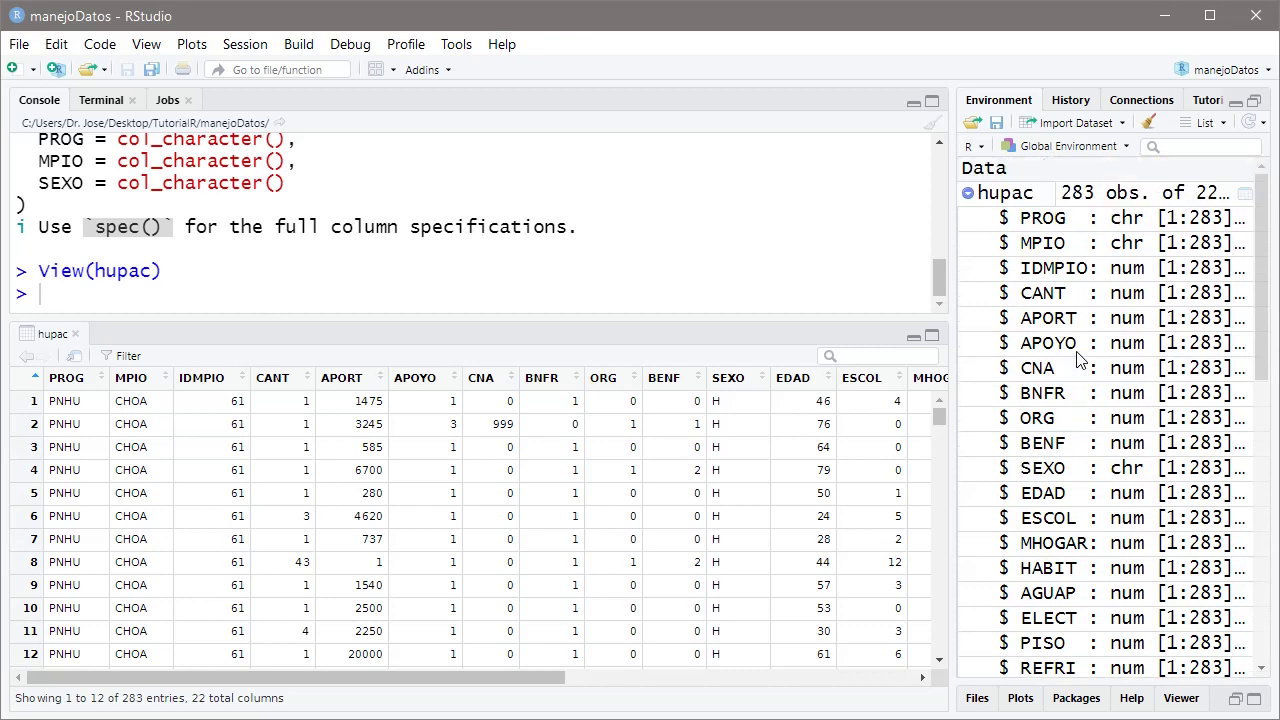
{"action": "left_click", "coordinate": [968, 194]}
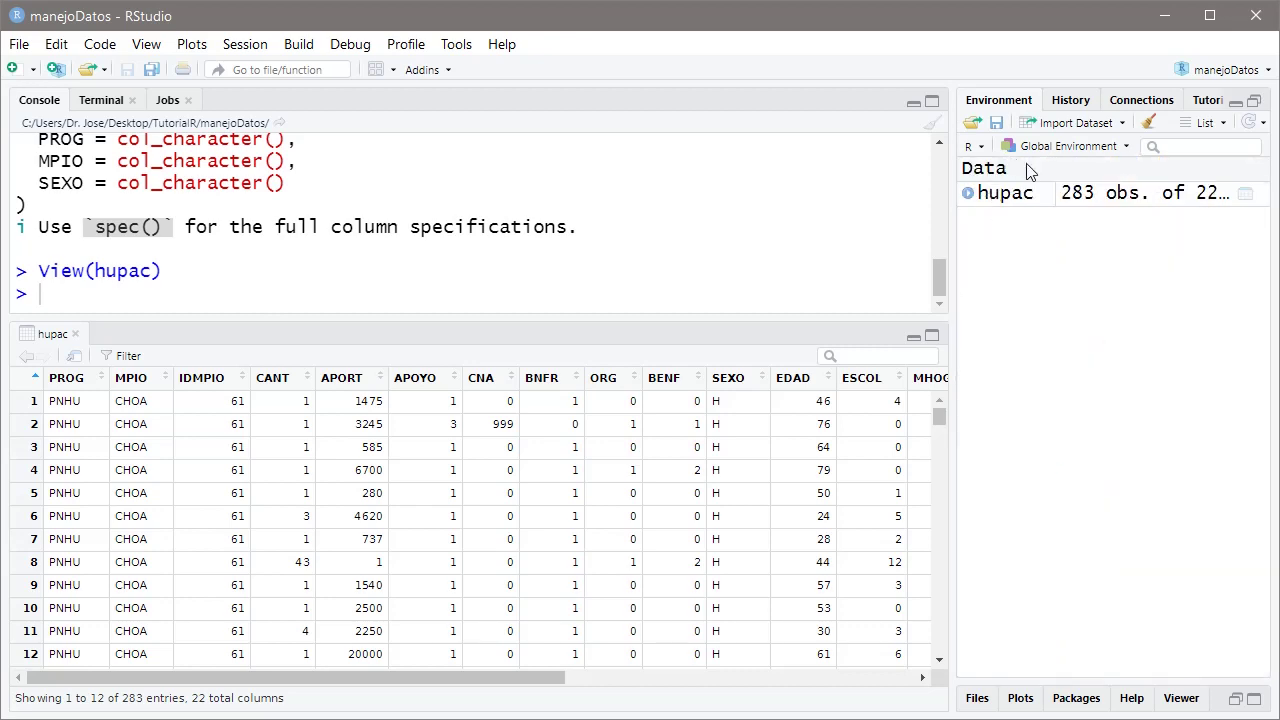
{"action": "left_click", "coordinate": [1235, 700]}
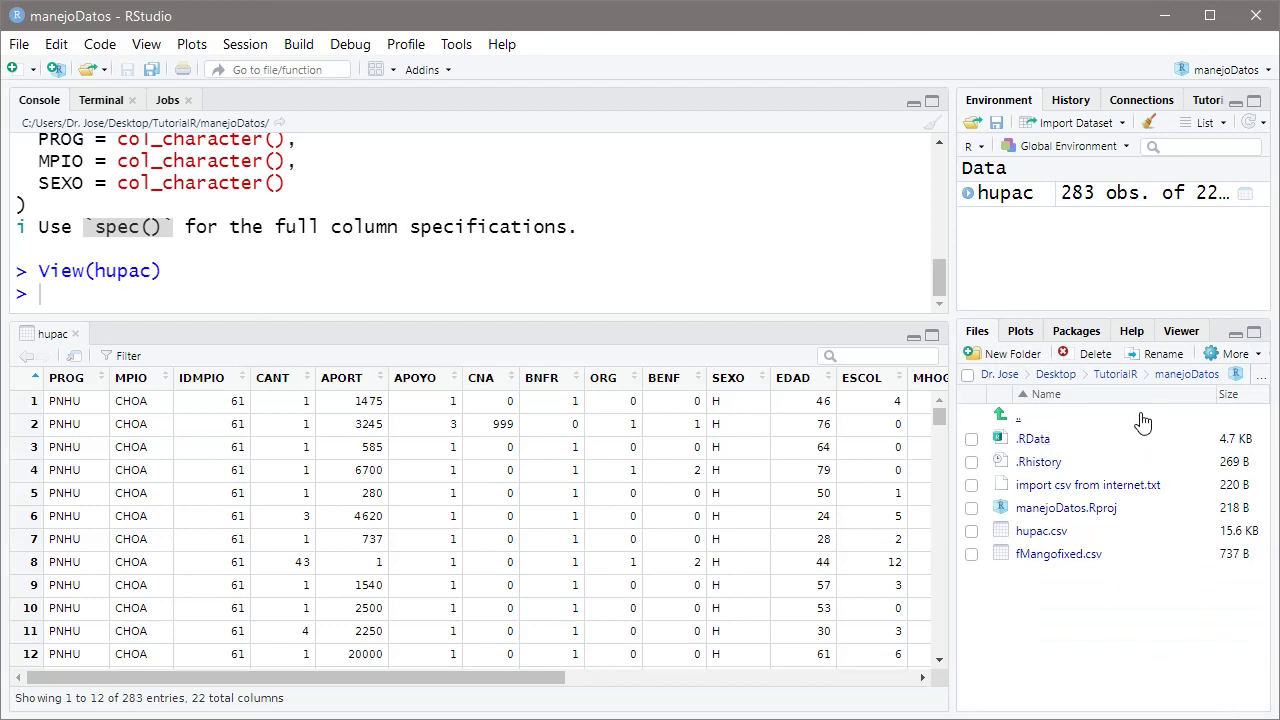
- Open fMangofixed.csv for dataset import and set the fecha column to Date with the format %d/%m/%Y
{"action": "left_click", "coordinate": [1064, 560]}
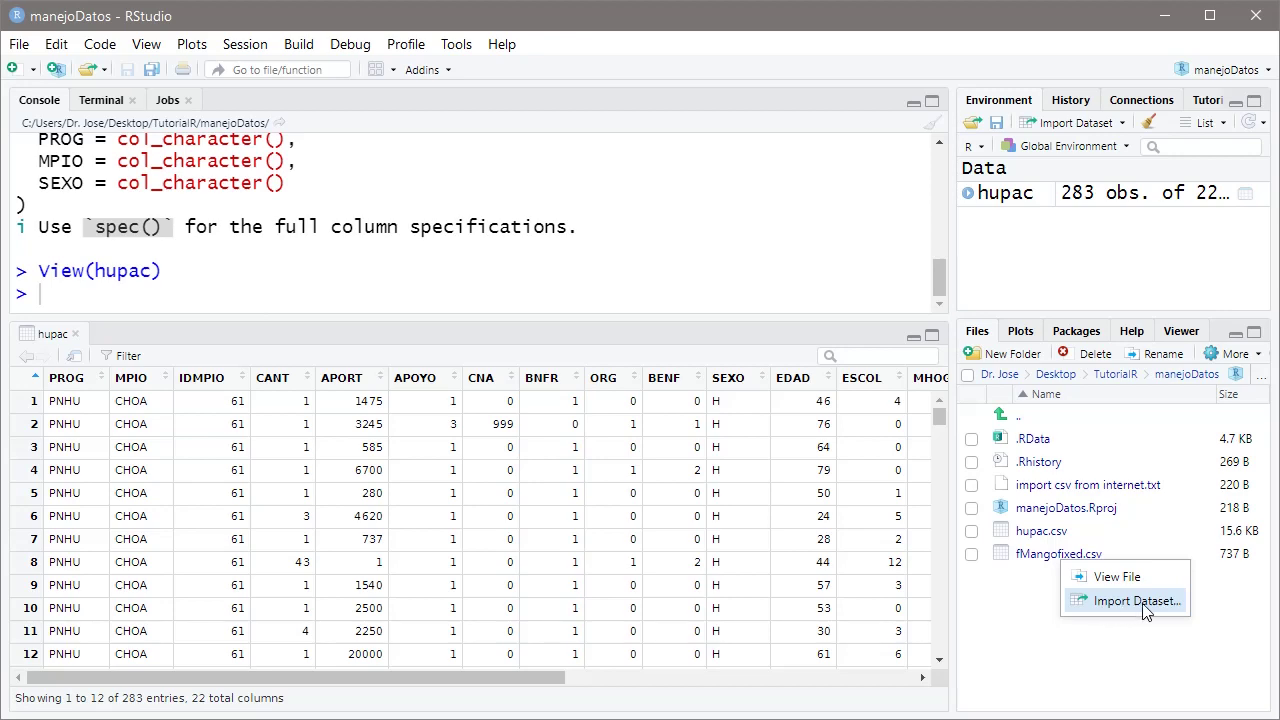
{"action": "left_click", "coordinate": [1142, 605]}
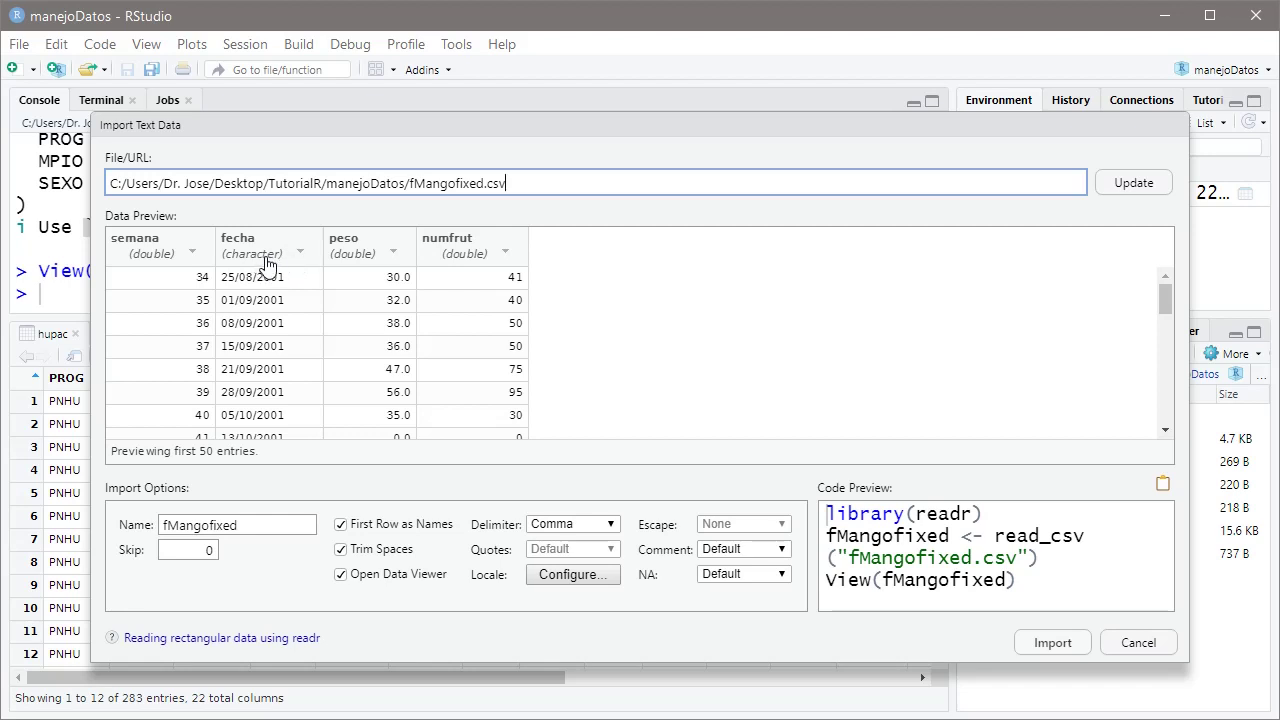
{"action": "mouse_move", "coordinate": [344, 262]}
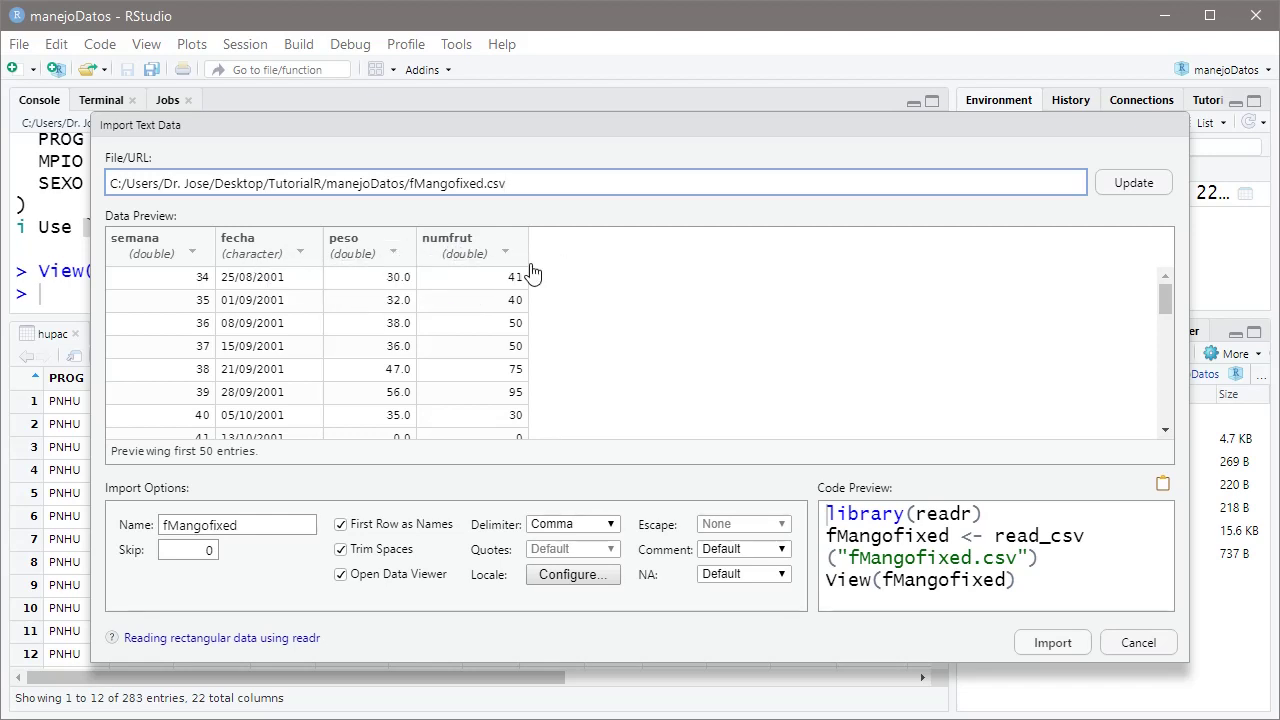
{"action": "mouse_move", "coordinate": [500, 272]}
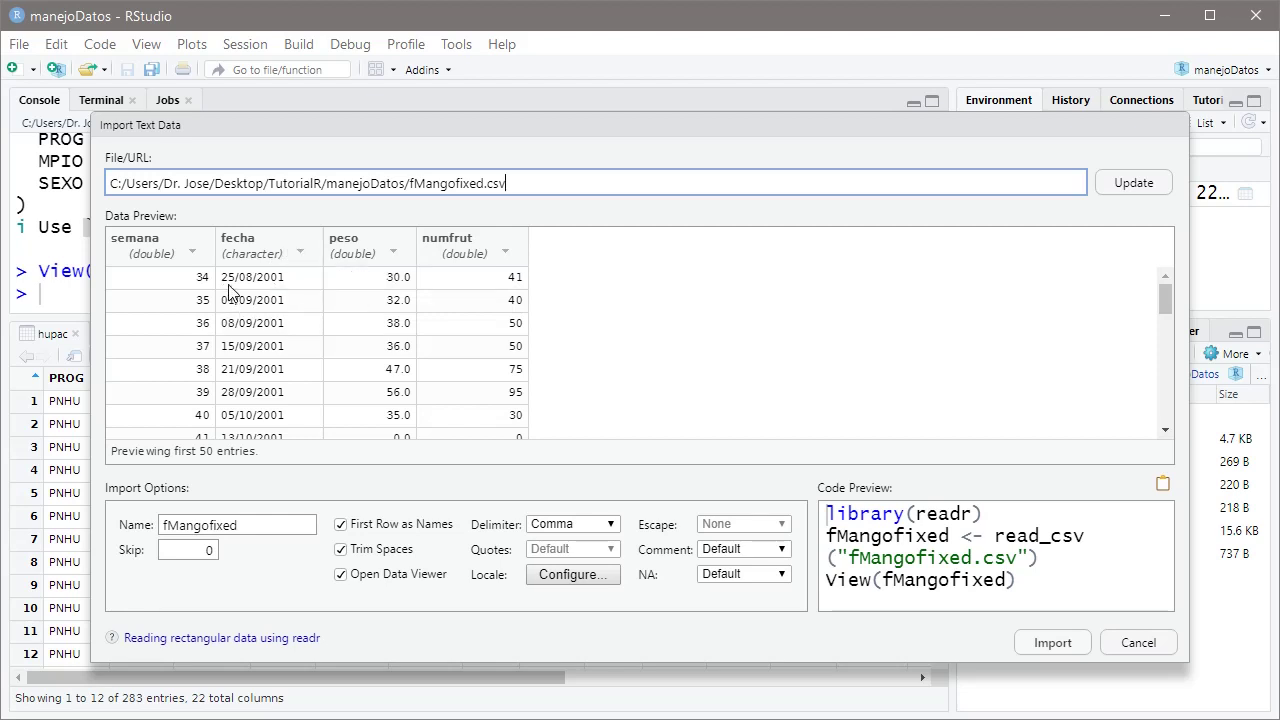
{"action": "left_click", "coordinate": [302, 260]}
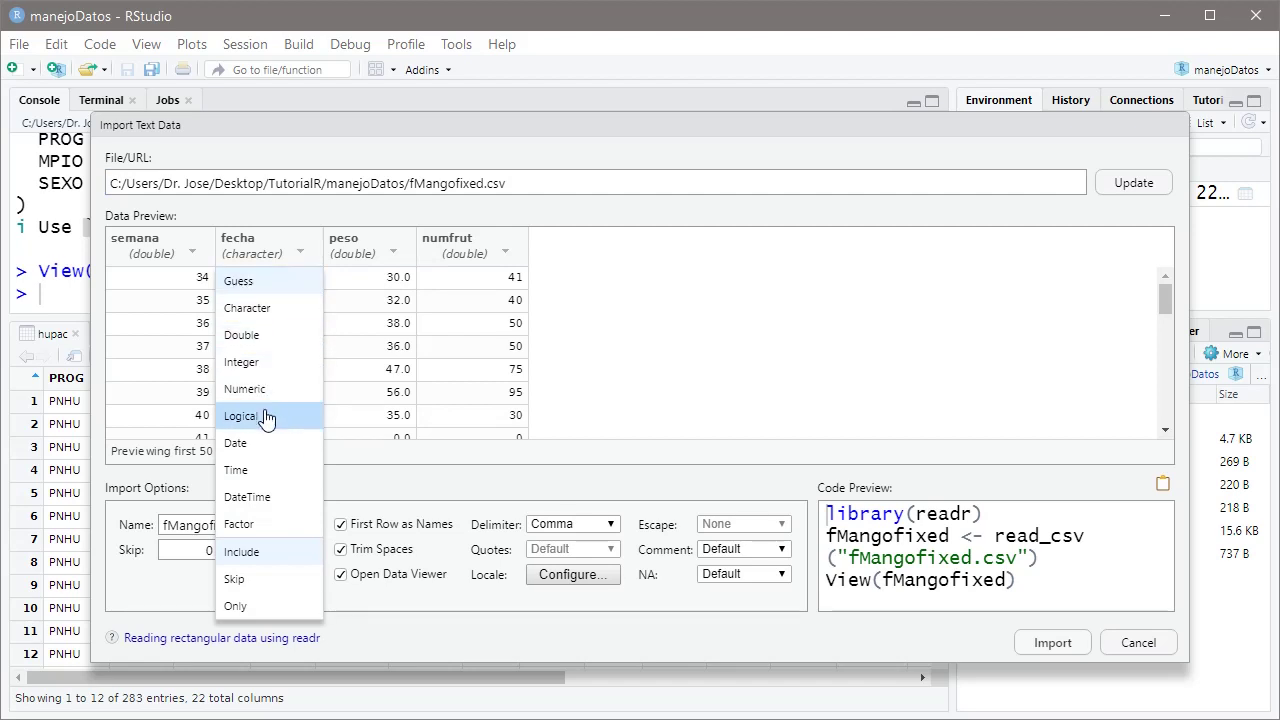
{"action": "left_click", "coordinate": [297, 449]}
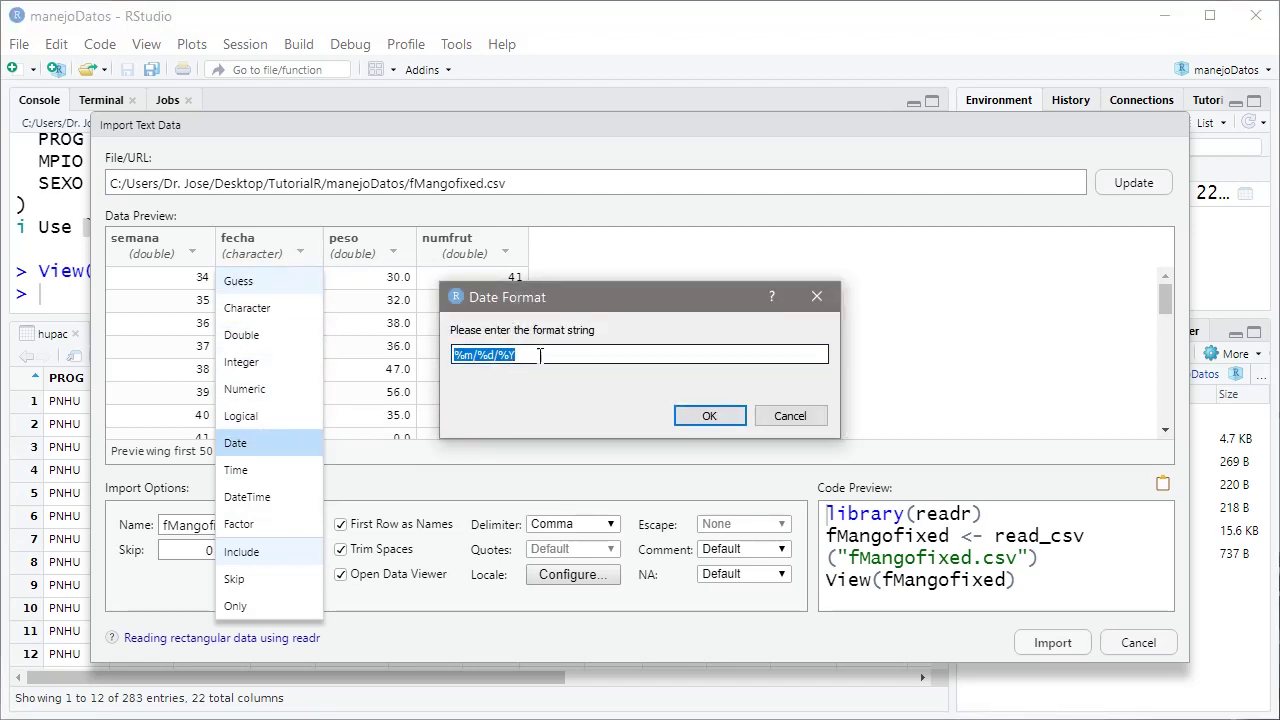
{"action": "double_click", "coordinate": [540, 355]}
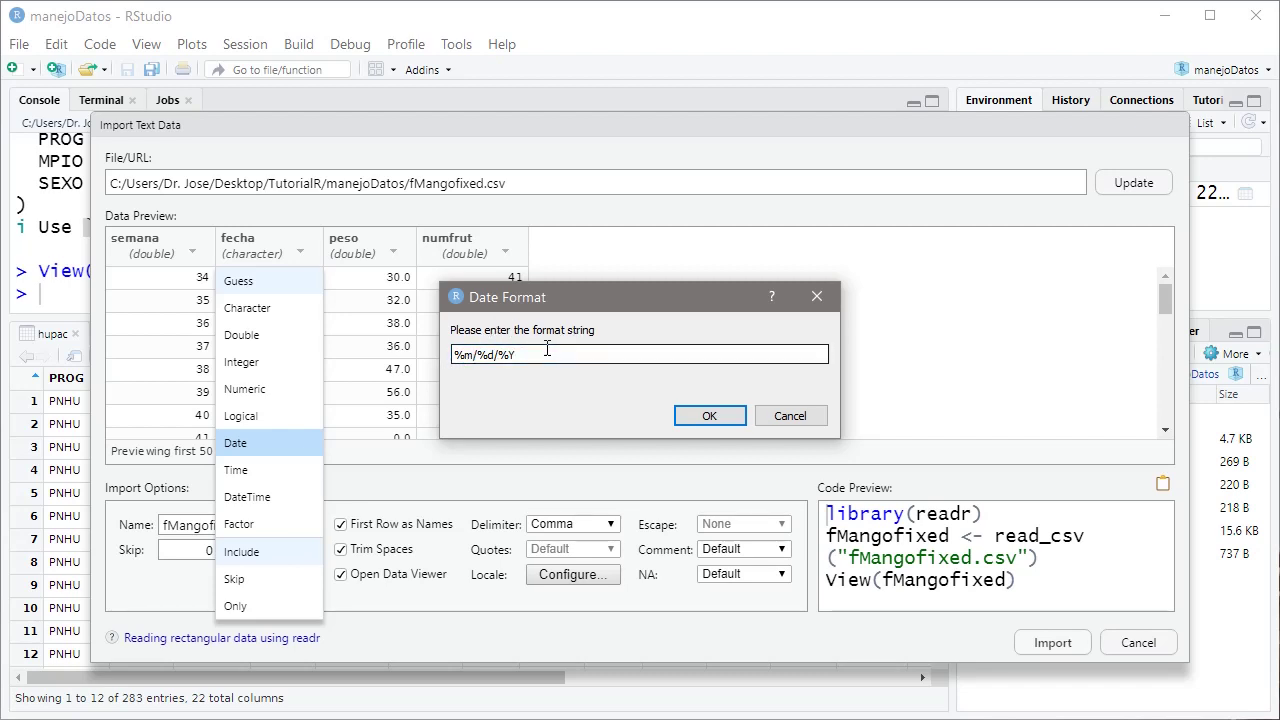
{"action": "key", "text": "BackSpace"}
{"action": "type", "text": "d"}
{"action": "key", "text": "BackSpace"}
{"action": "type", "text": "m"}
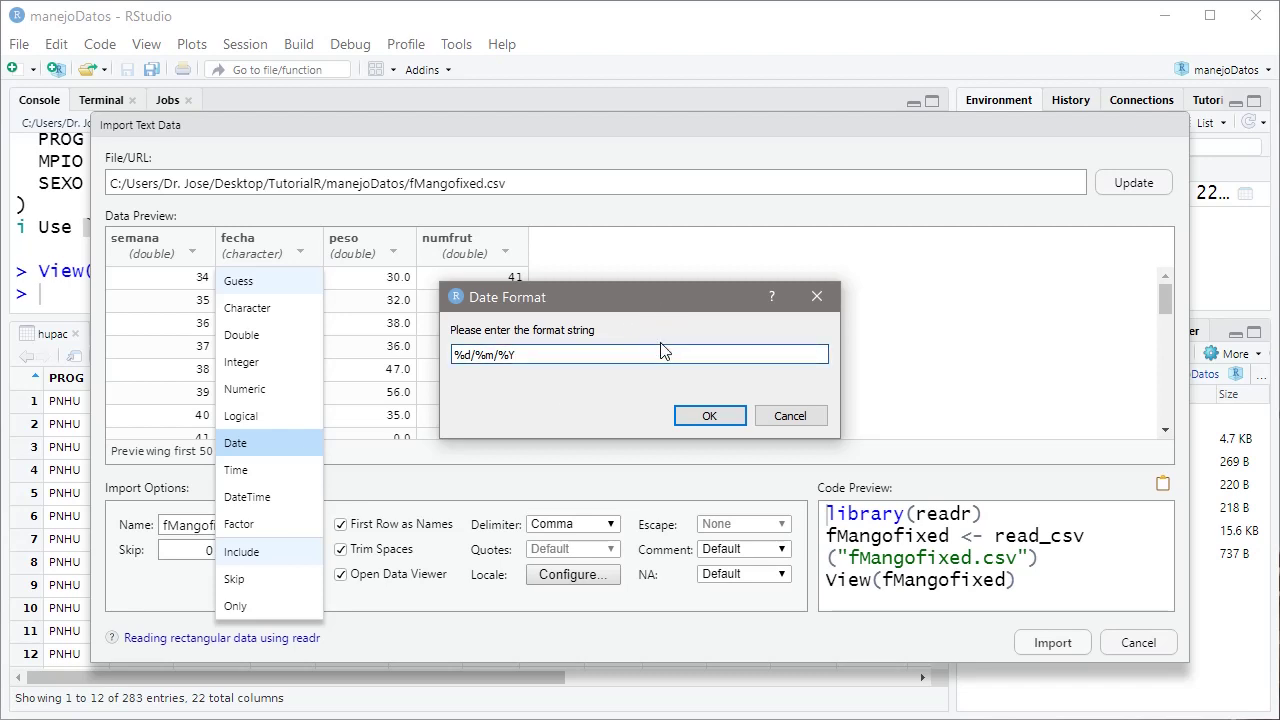
{"action": "left_click", "coordinate": [707, 418]}
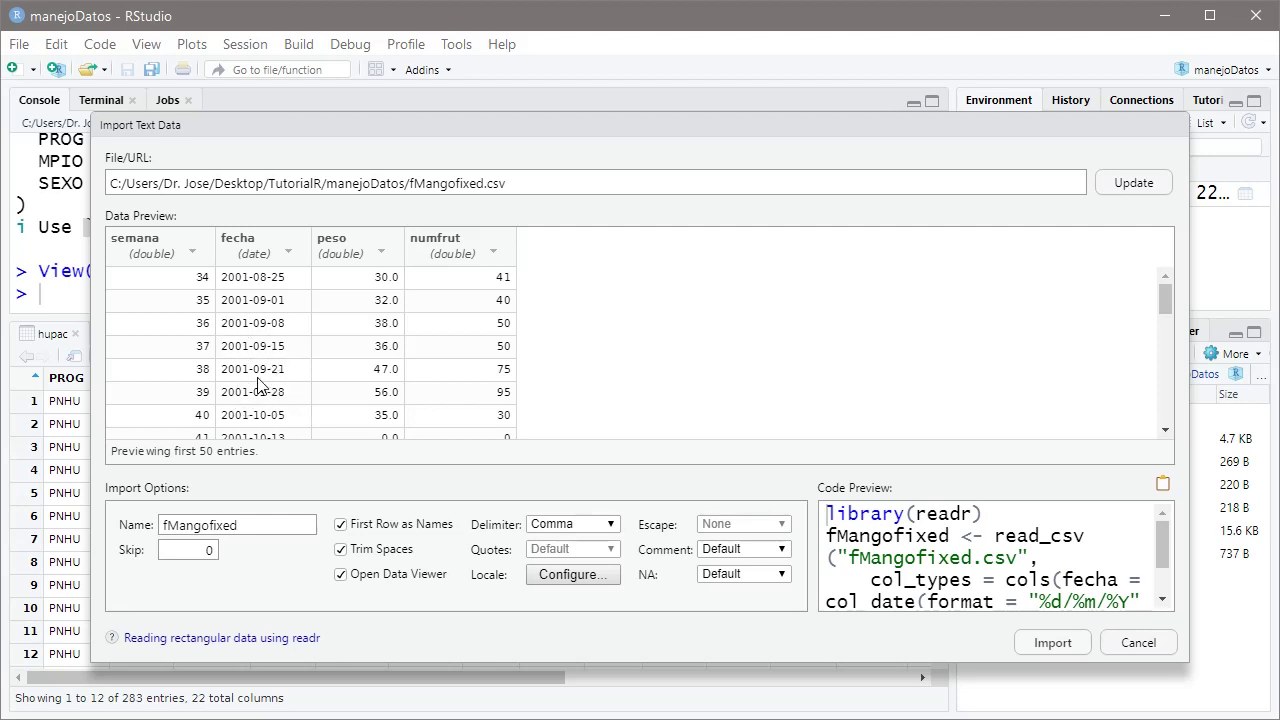
- Check the dataset name and code preview, and import the fMangofixed dataset
{"action": "left_click", "coordinate": [210, 525]}
{"action": "left_click", "coordinate": [892, 556]}
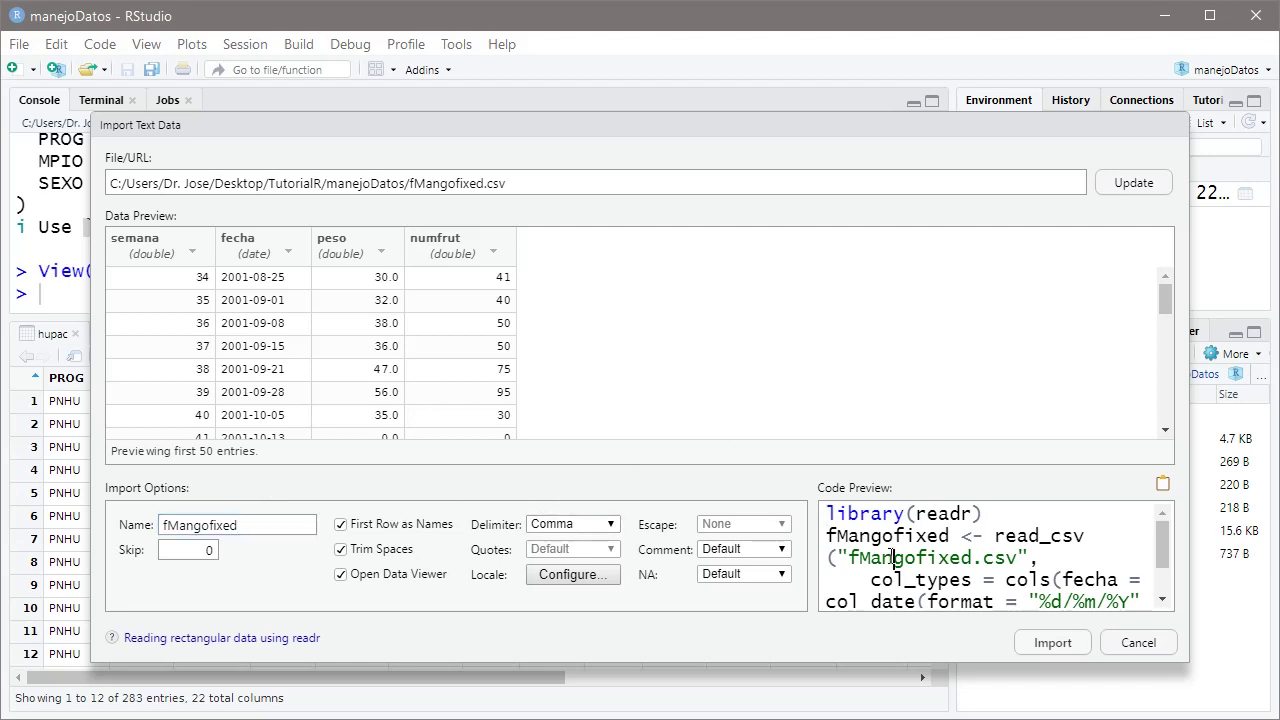
{"action": "left_click", "coordinate": [1055, 649]}
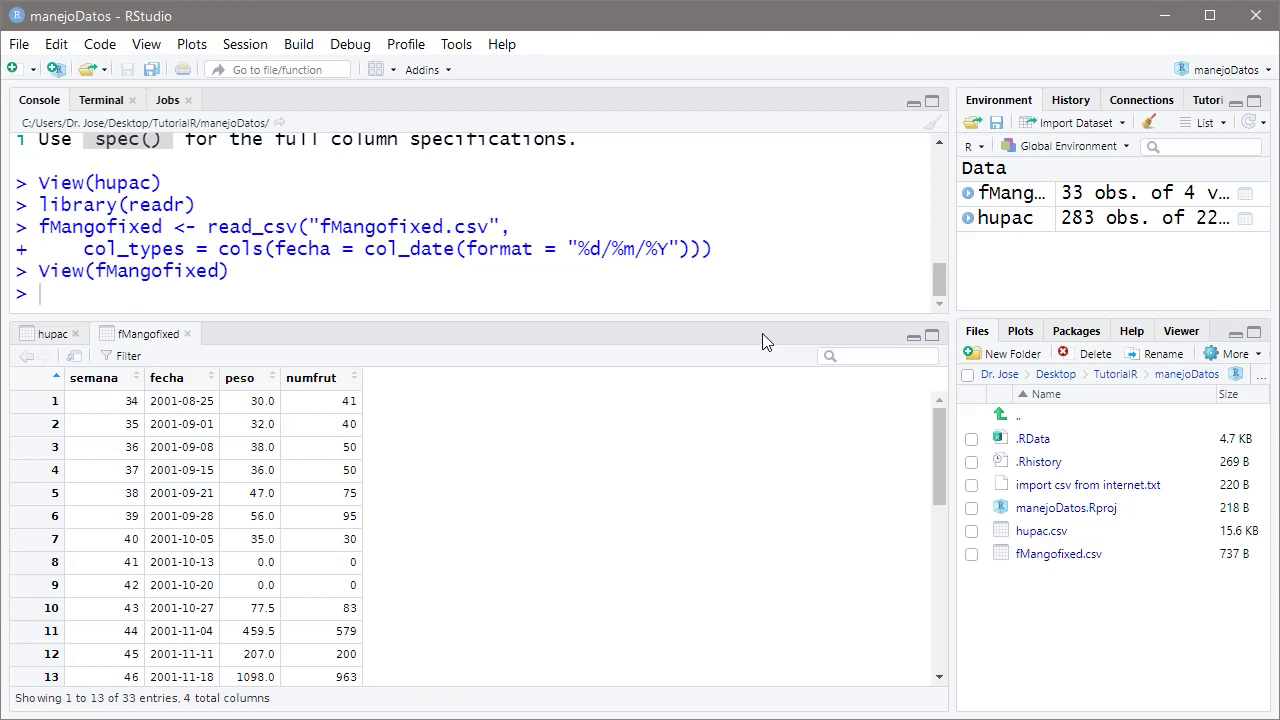
- Open "import csv from internet.txt" and copy the full CSV web address it contains
{"action": "left_click", "coordinate": [1143, 490]}
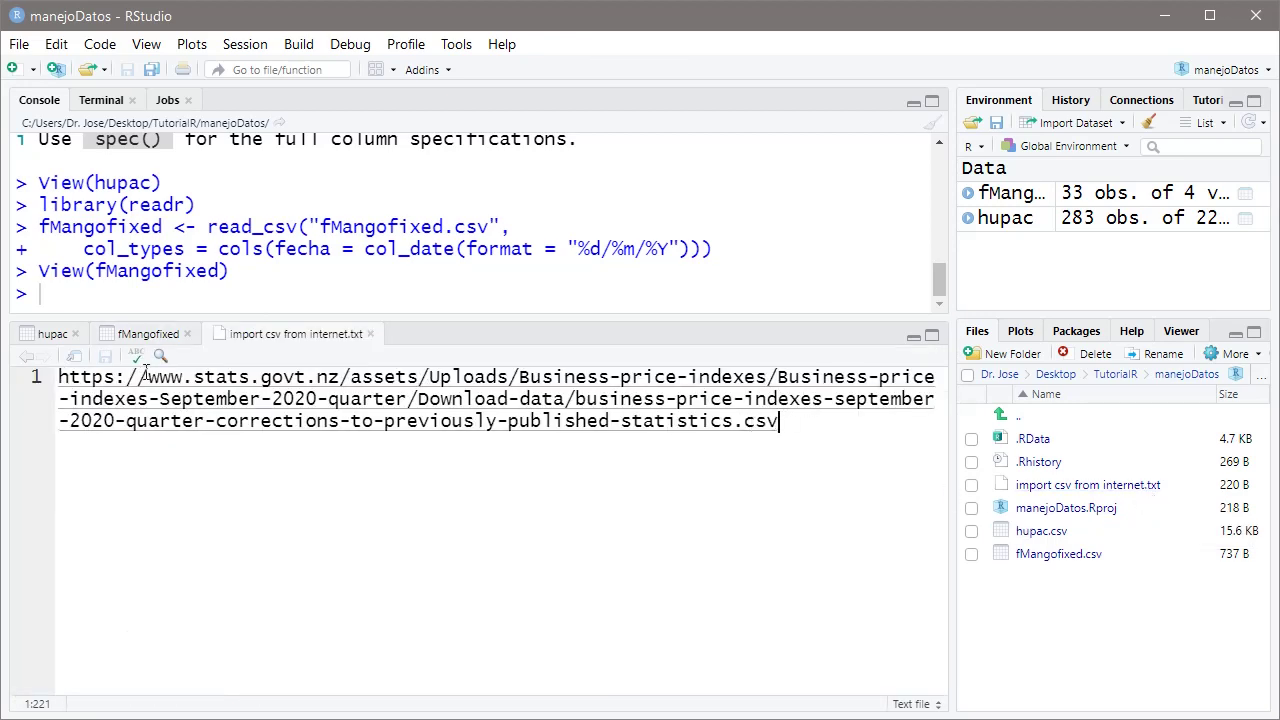
{"action": "left_click_drag", "start_coordinate": [58, 378], "coordinate": [63, 438]}
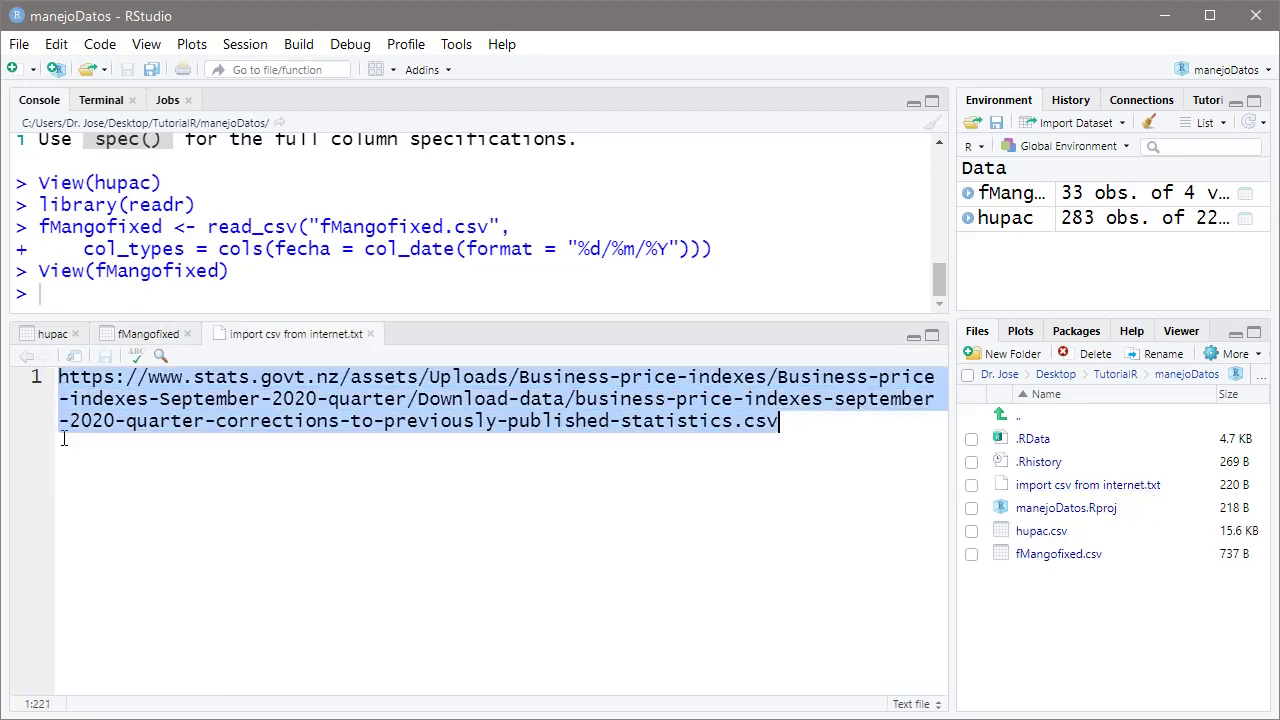
{"action": "right_click", "coordinate": [144, 386]}
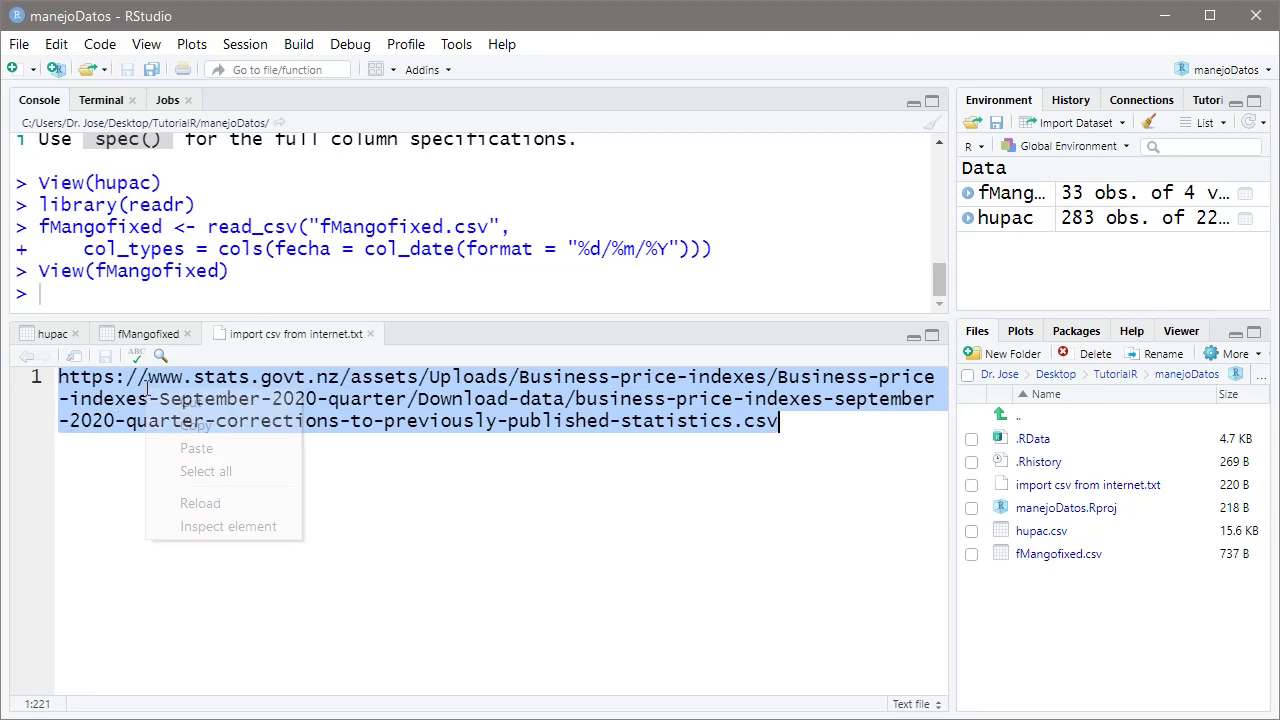
{"action": "left_click", "coordinate": [185, 428]}
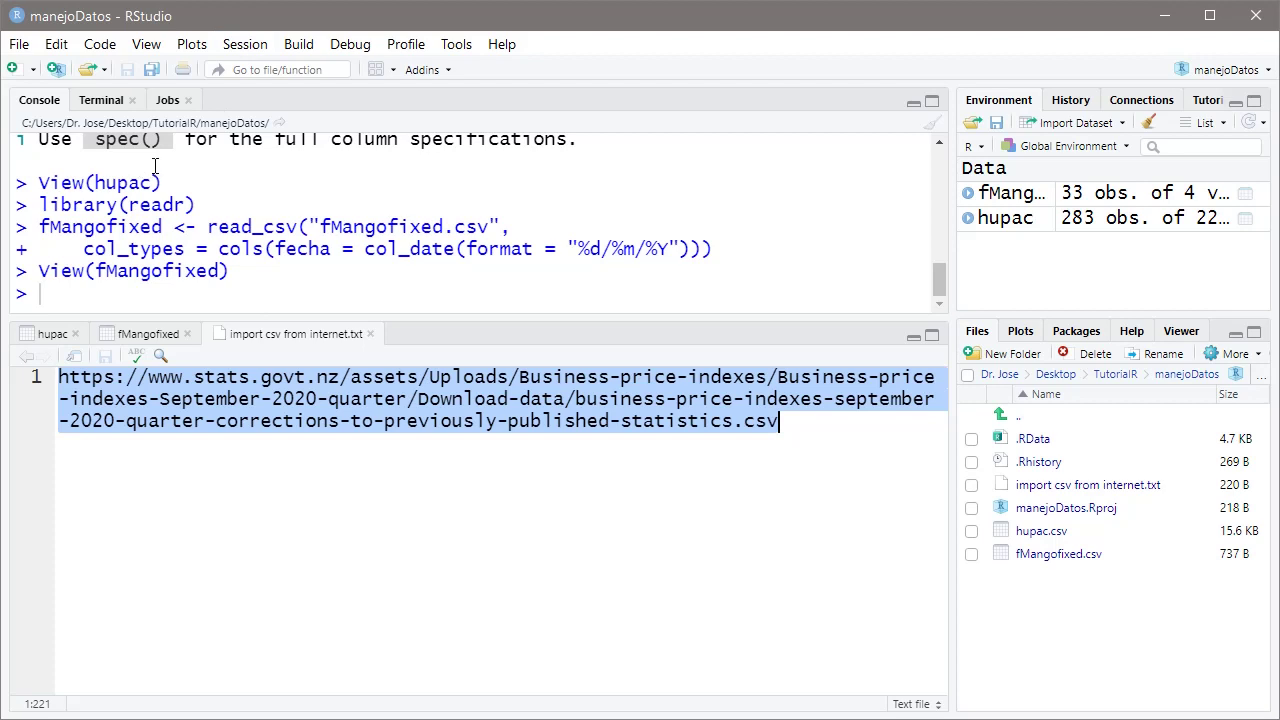
- Start a readr text import, paste the copied CSV web address as its source and load the data preview
{"action": "left_click", "coordinate": [20, 47]}
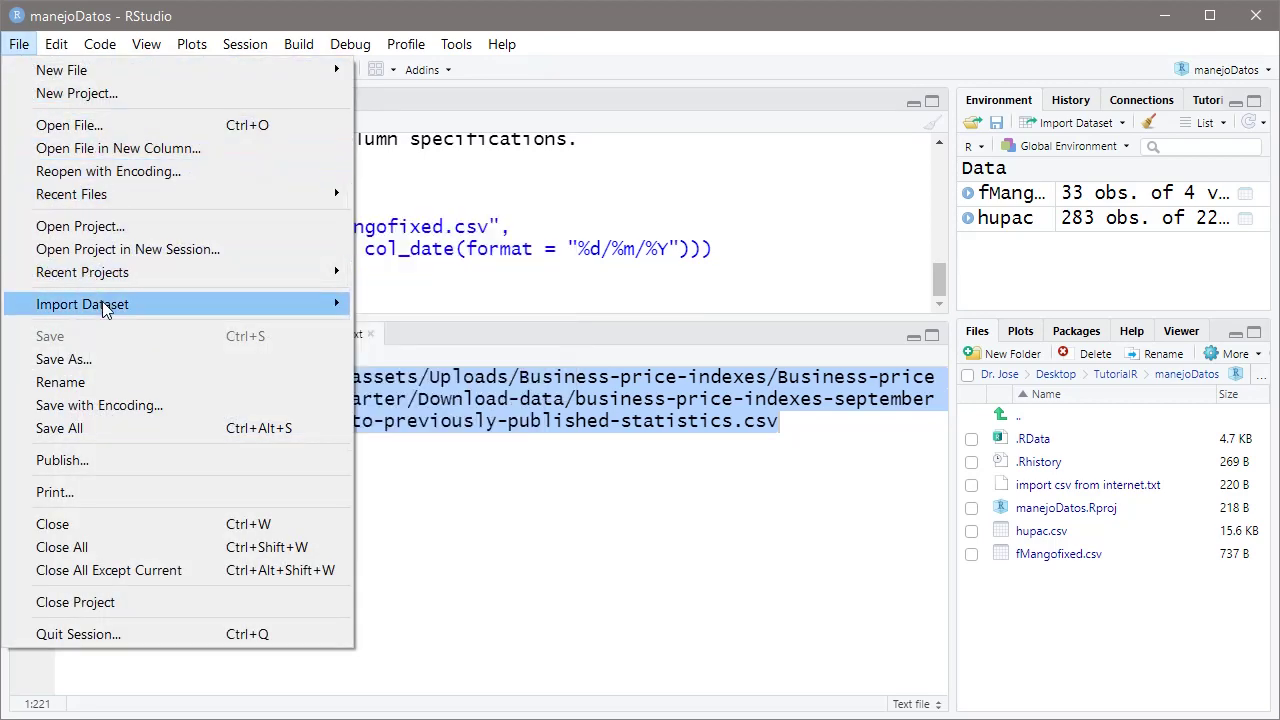
{"action": "mouse_move", "coordinate": [104, 310]}
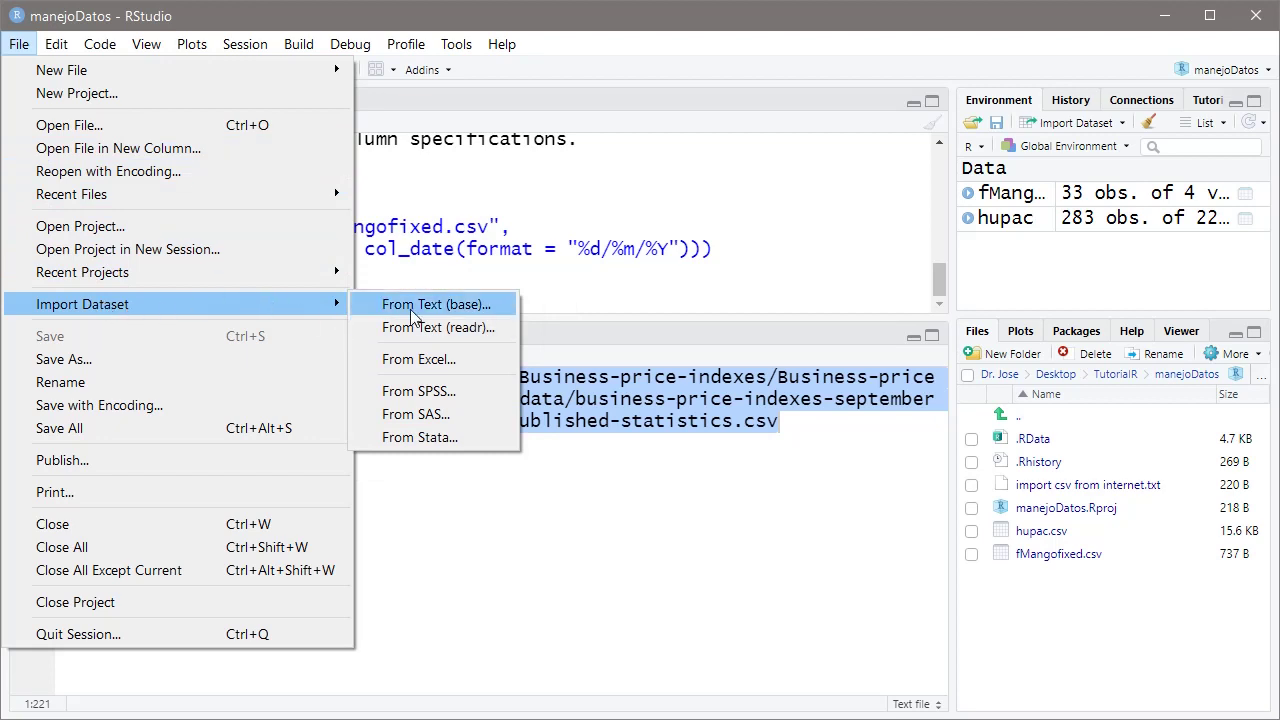
{"action": "left_click", "coordinate": [481, 329]}
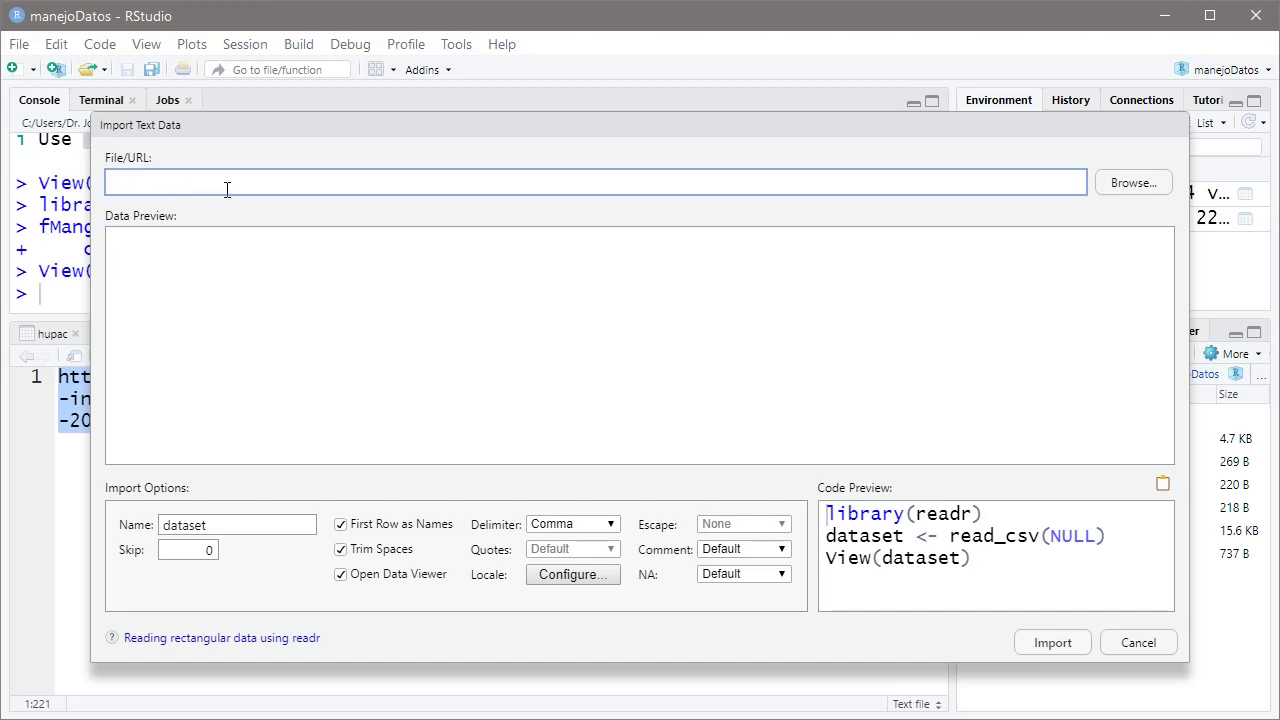
{"action": "key", "text": "ctrl+v"}
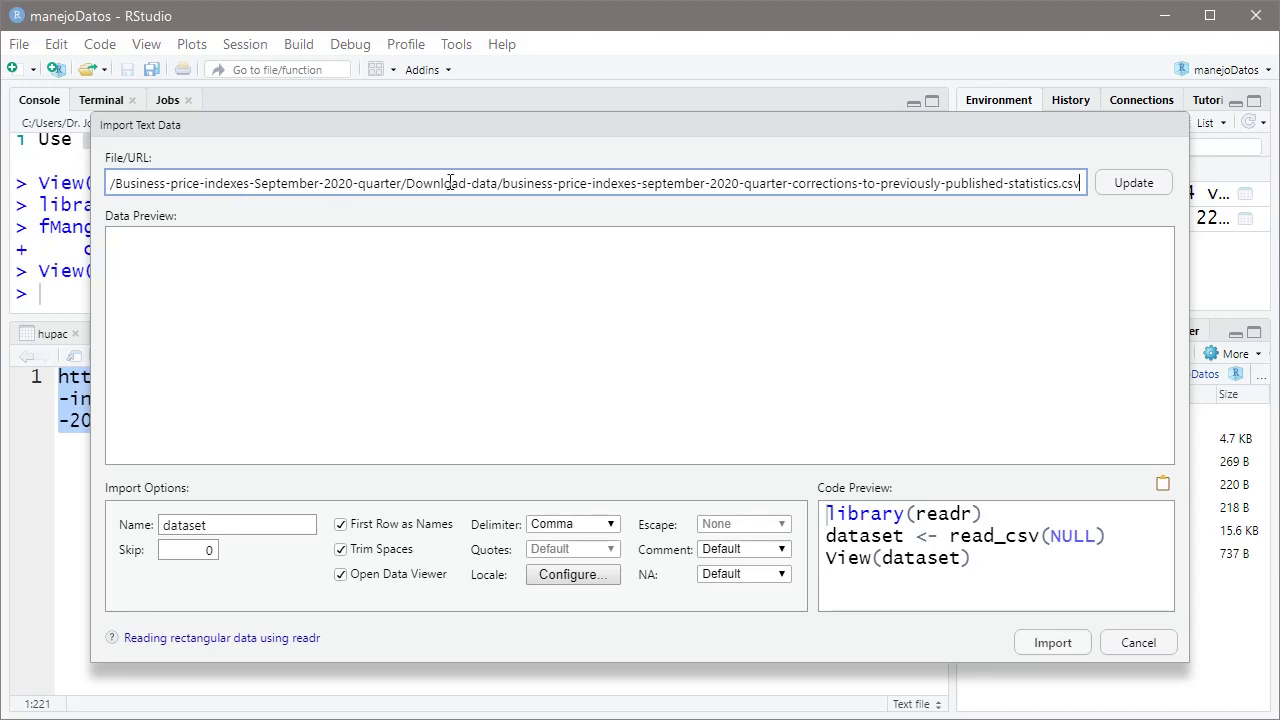
{"action": "left_click", "coordinate": [1138, 195]}
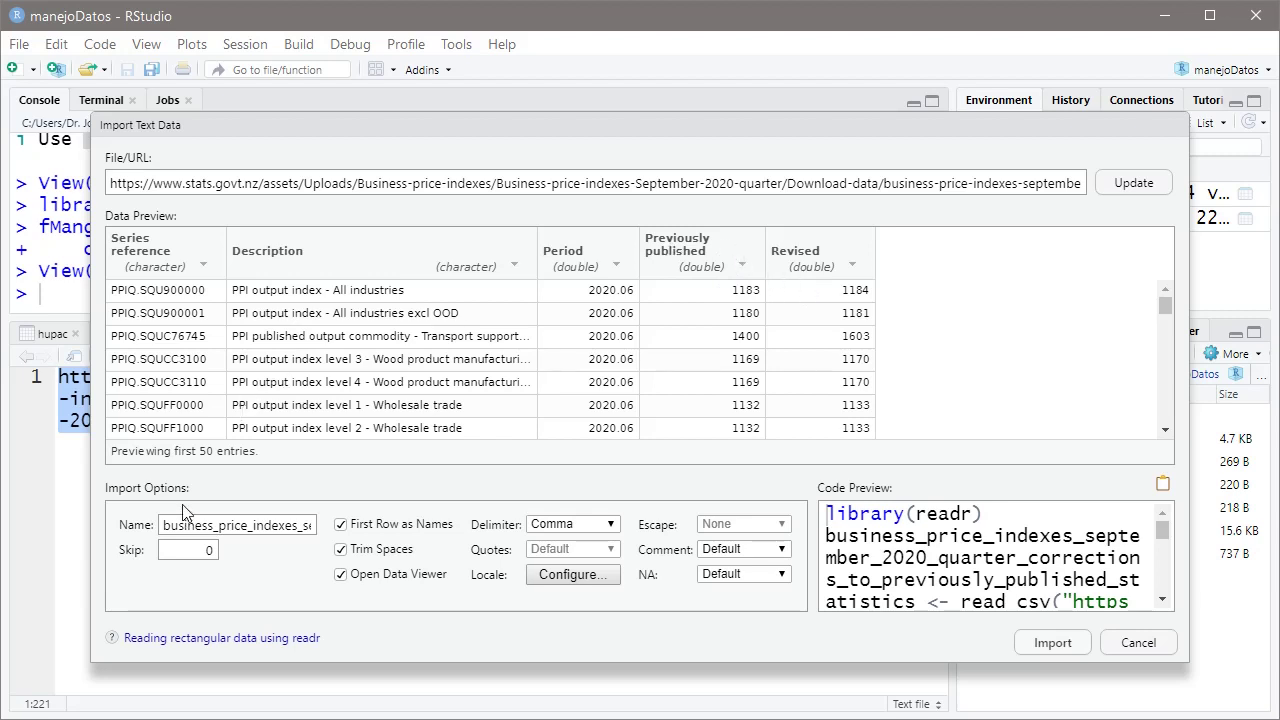
- Name the dataset iarchivo, check the name in the code preview, and import the web dataset
{"action": "left_click", "coordinate": [213, 525]}
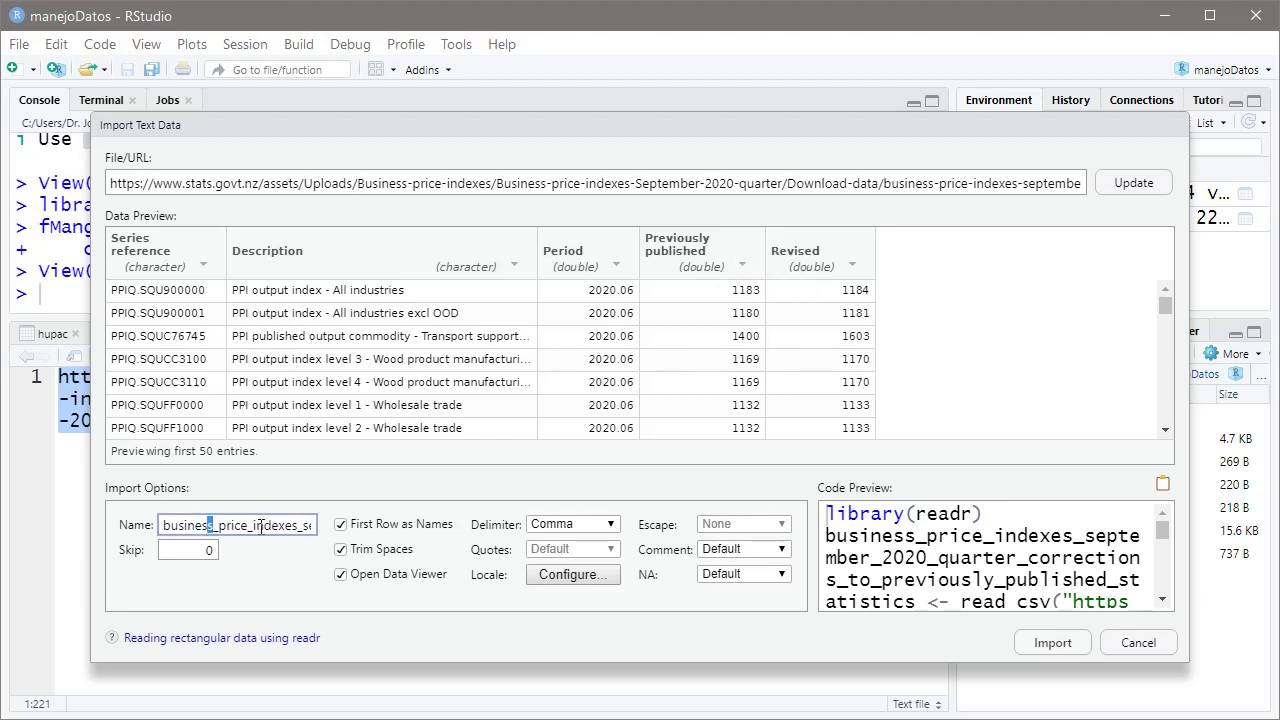
{"action": "key", "text": "Home"}
{"action": "key", "text": "shift+End"}
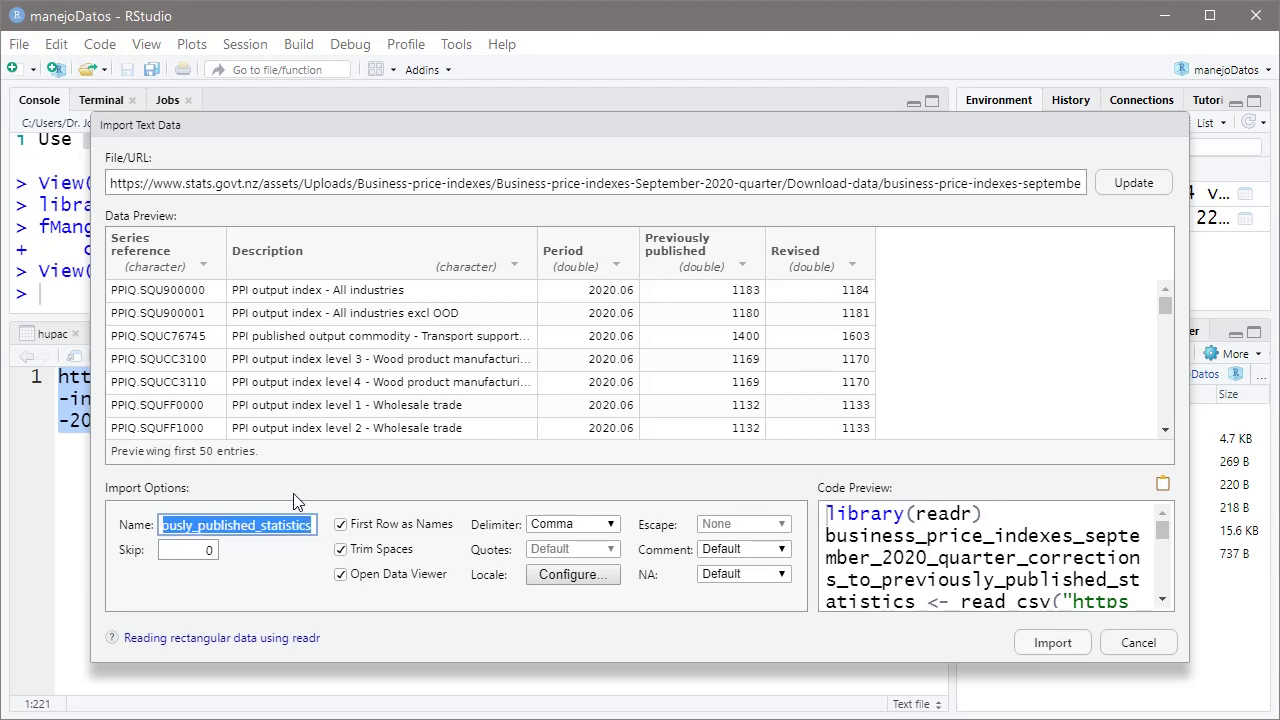
{"action": "key", "text": "BackSpace"}
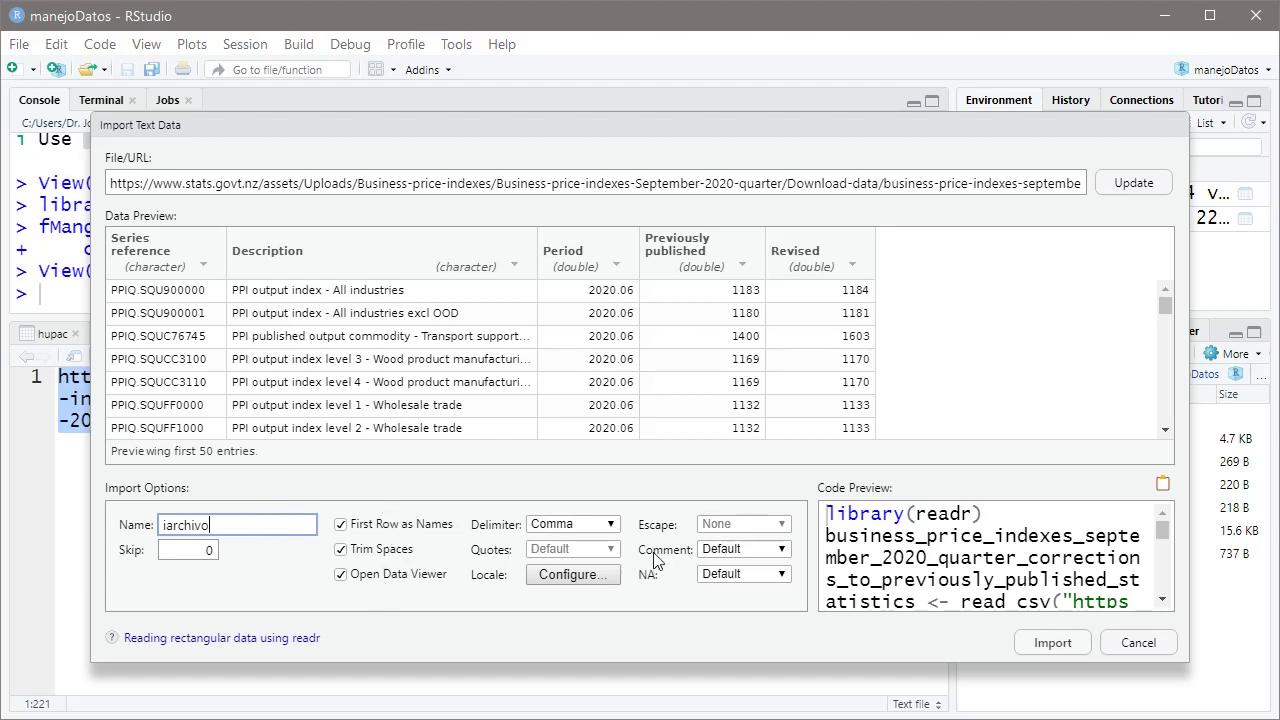
{"action": "left_click", "coordinate": [885, 540]}
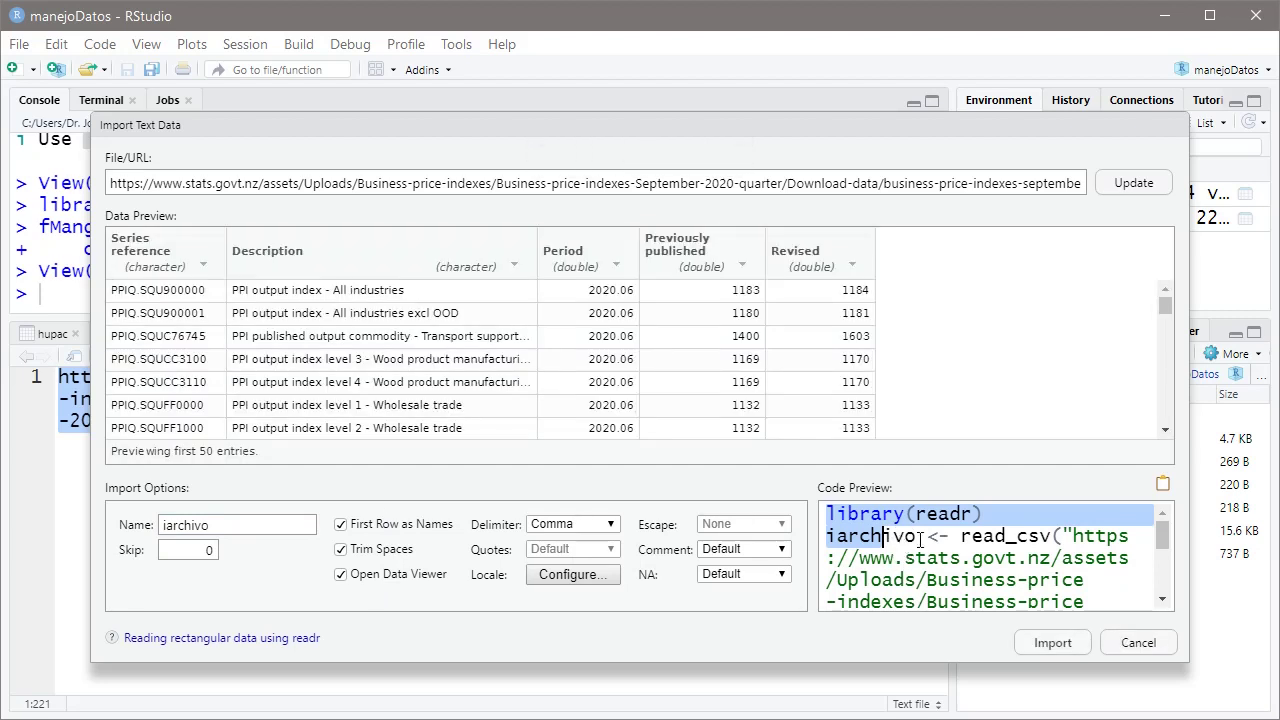
{"action": "left_click", "coordinate": [919, 540]}
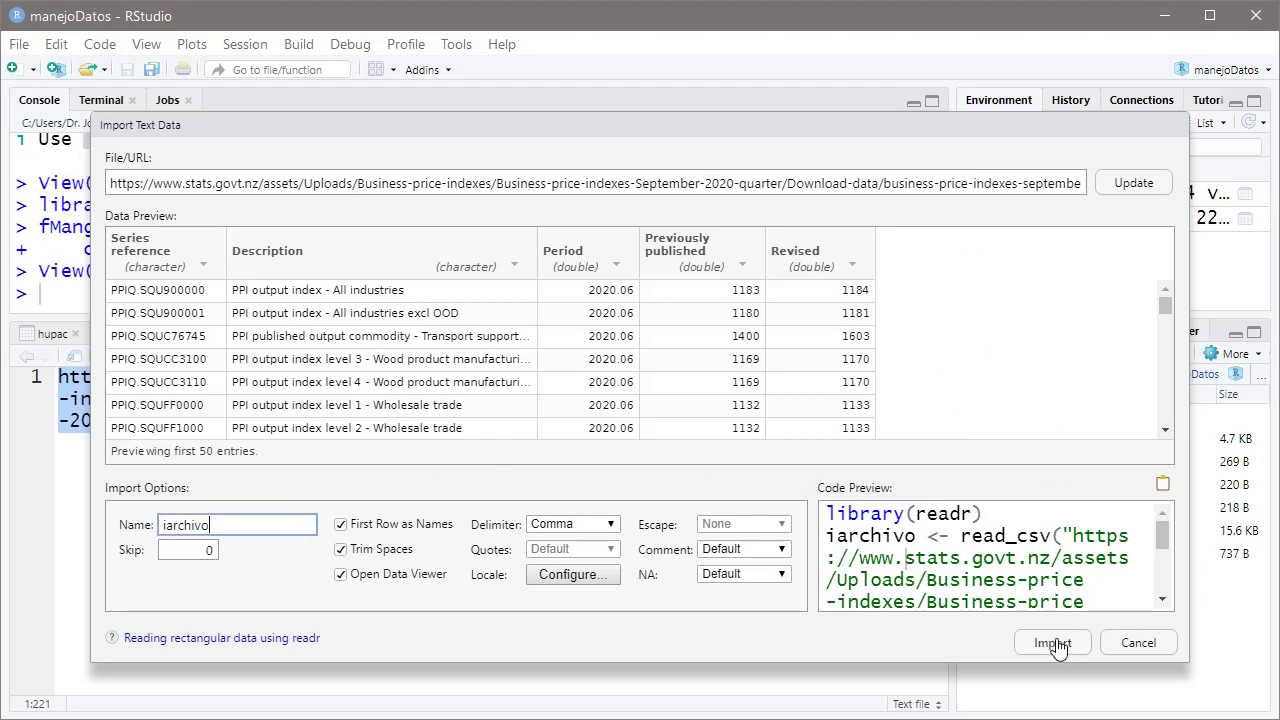
{"action": "left_click", "coordinate": [1052, 643]}
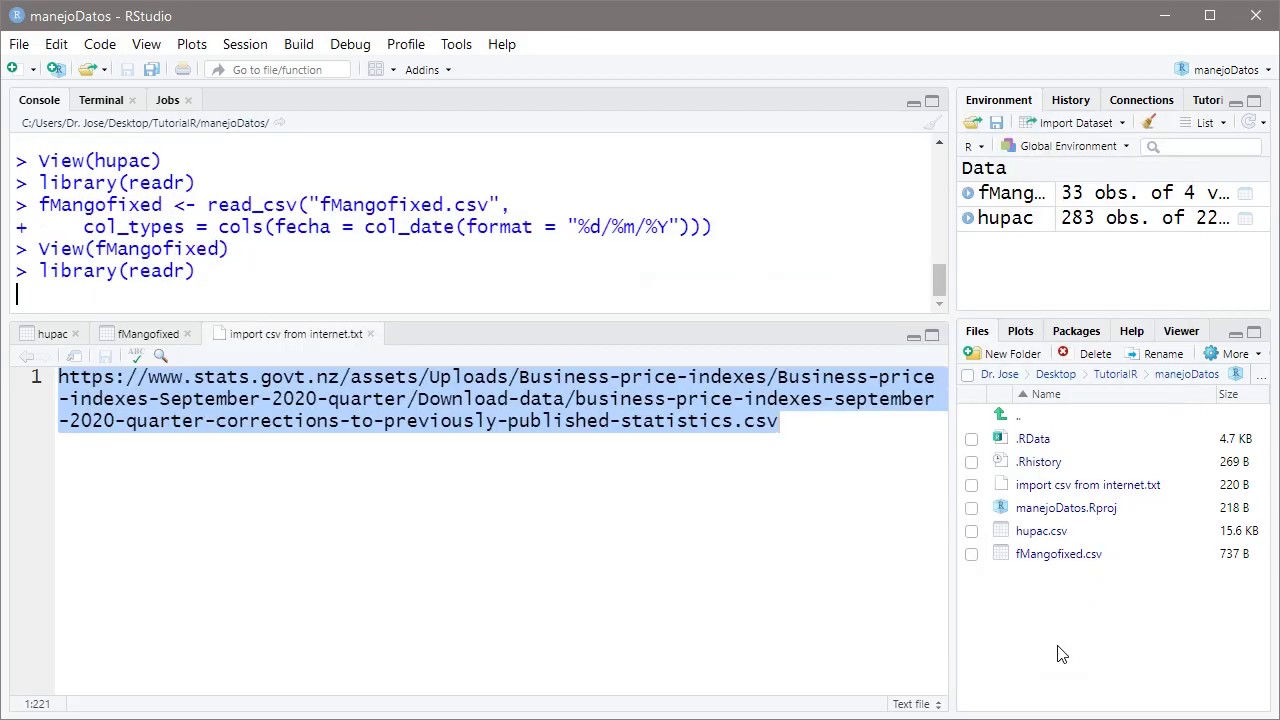